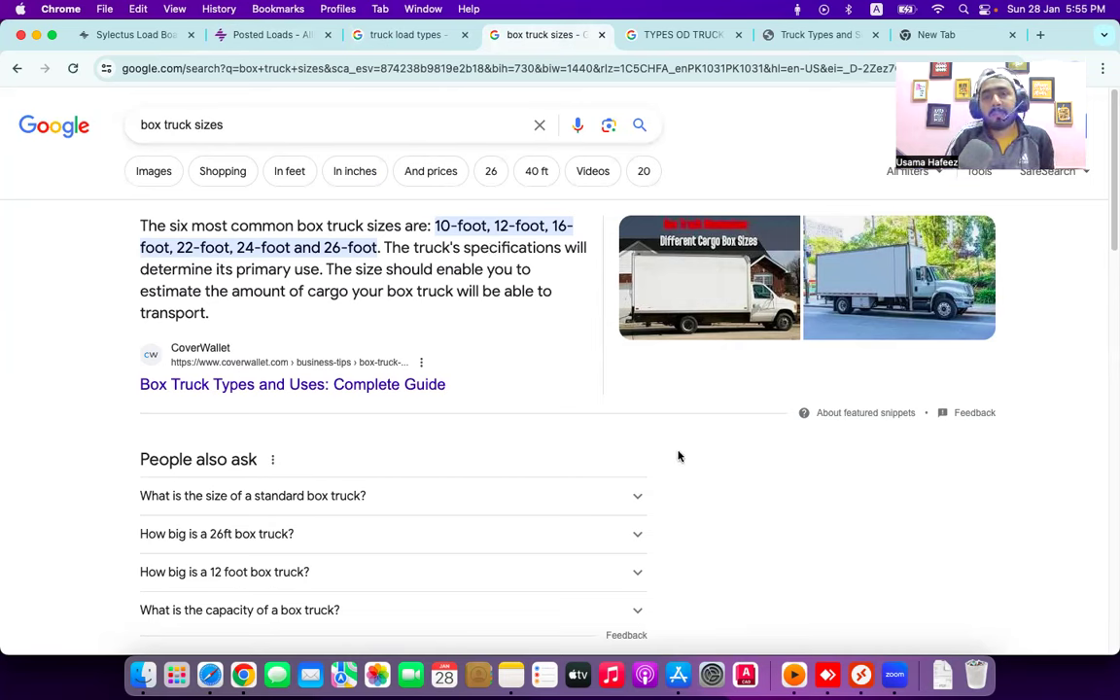
Switch to the open Sylectus posted loads page and look over its search fields and lane results.
left_click(687, 35)
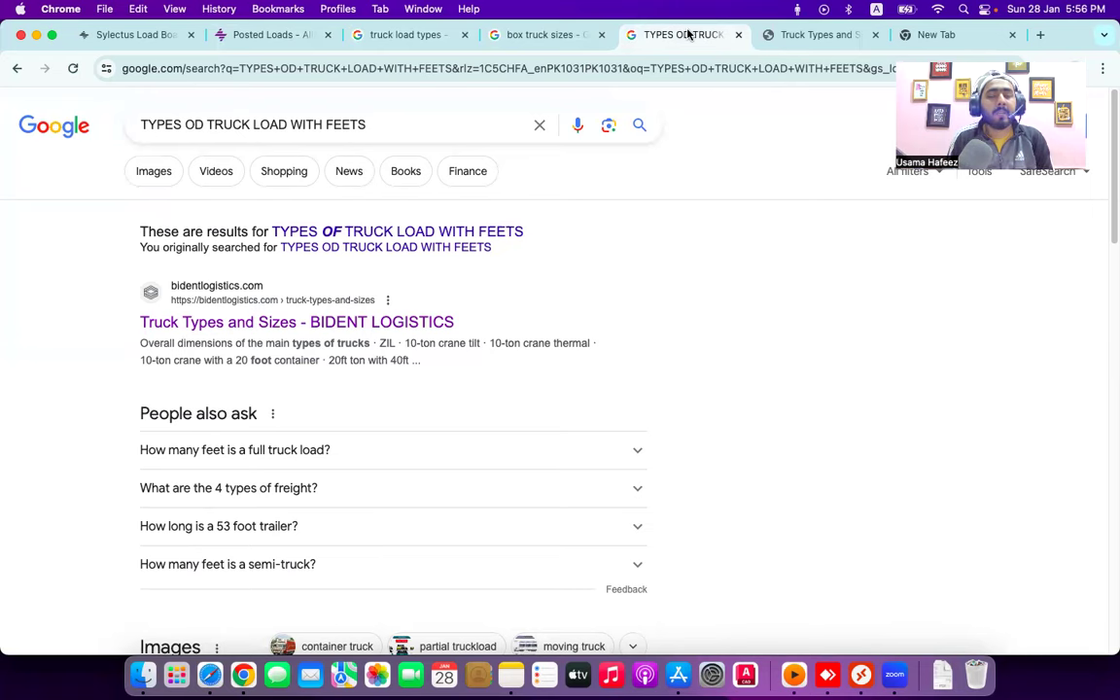
left_click(234, 35)
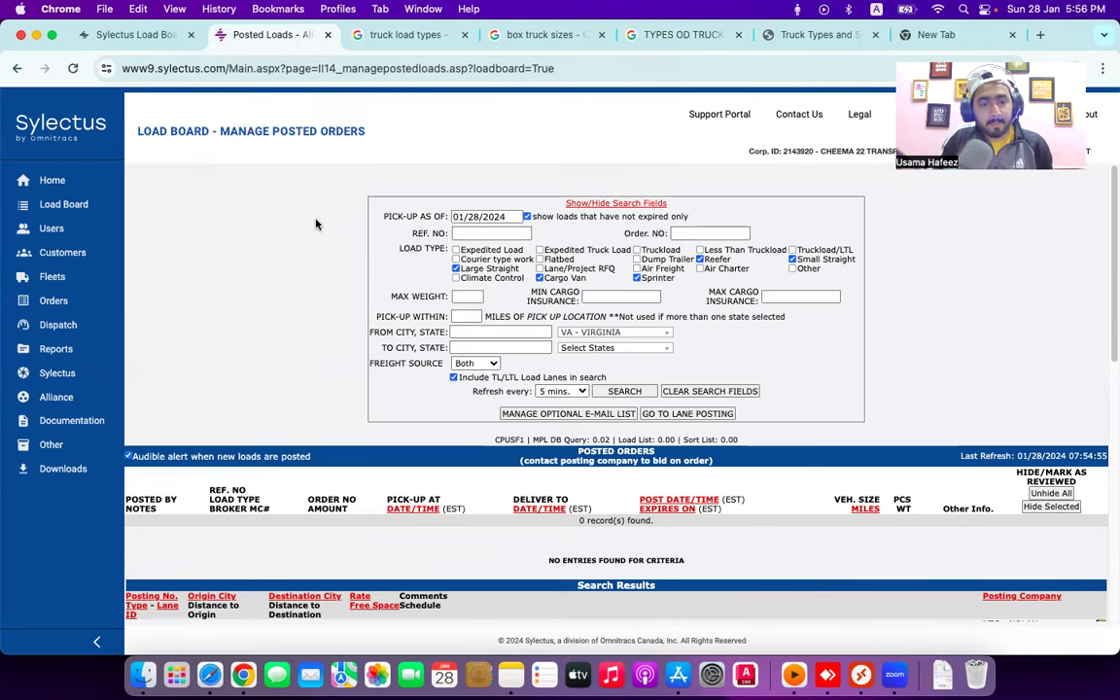
scroll(302, 409, "down", 5)
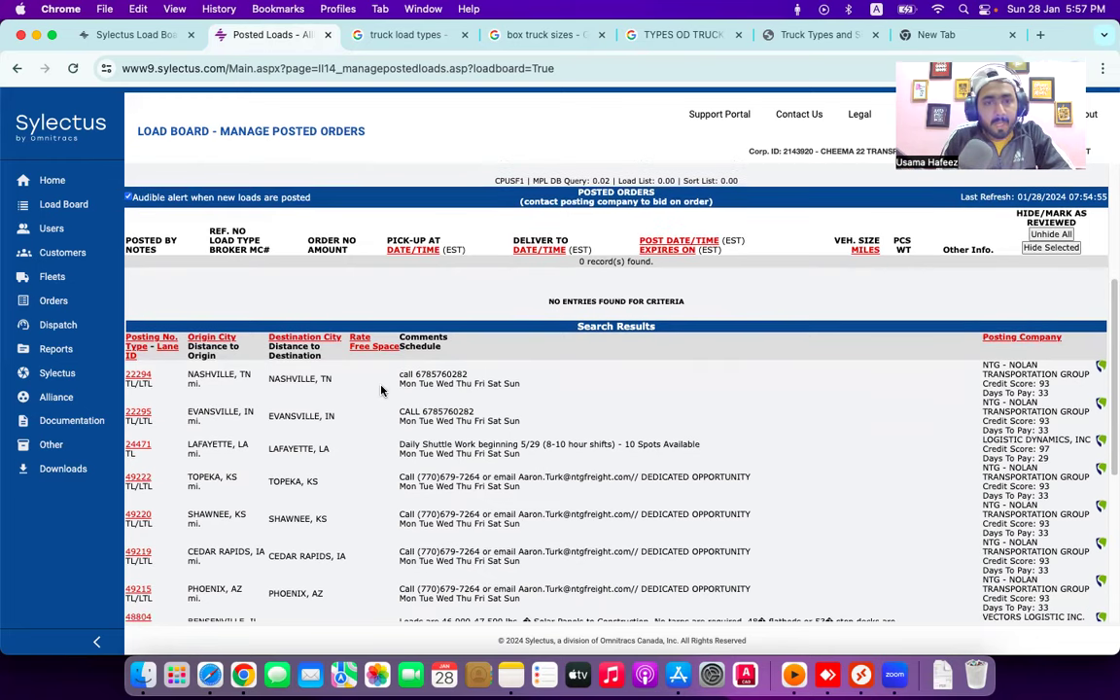
scroll(346, 293, "up", 5)
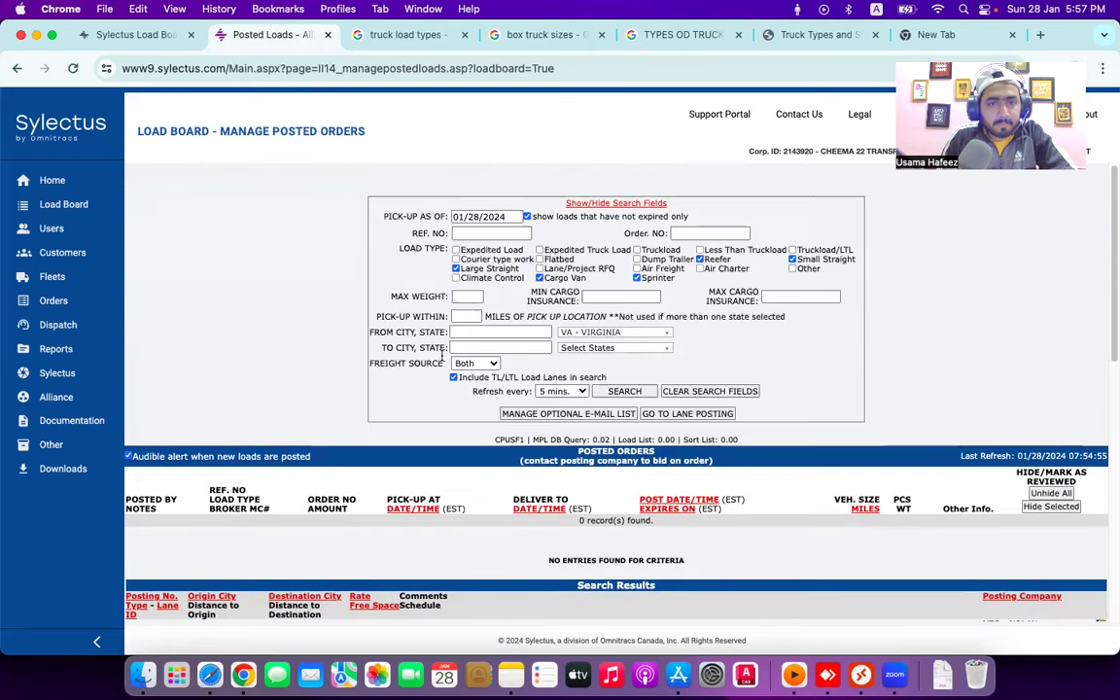
Go to the Sylectus home page, reopen the load board from there and browse the posted orders.
left_click(80, 183)
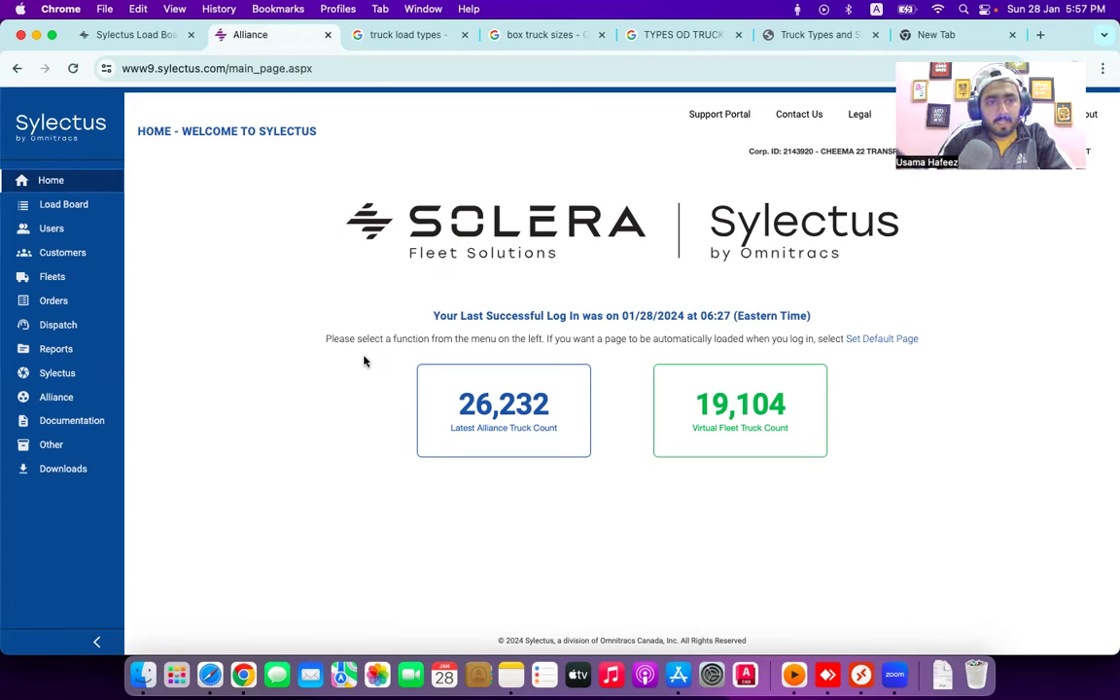
left_click(73, 207)
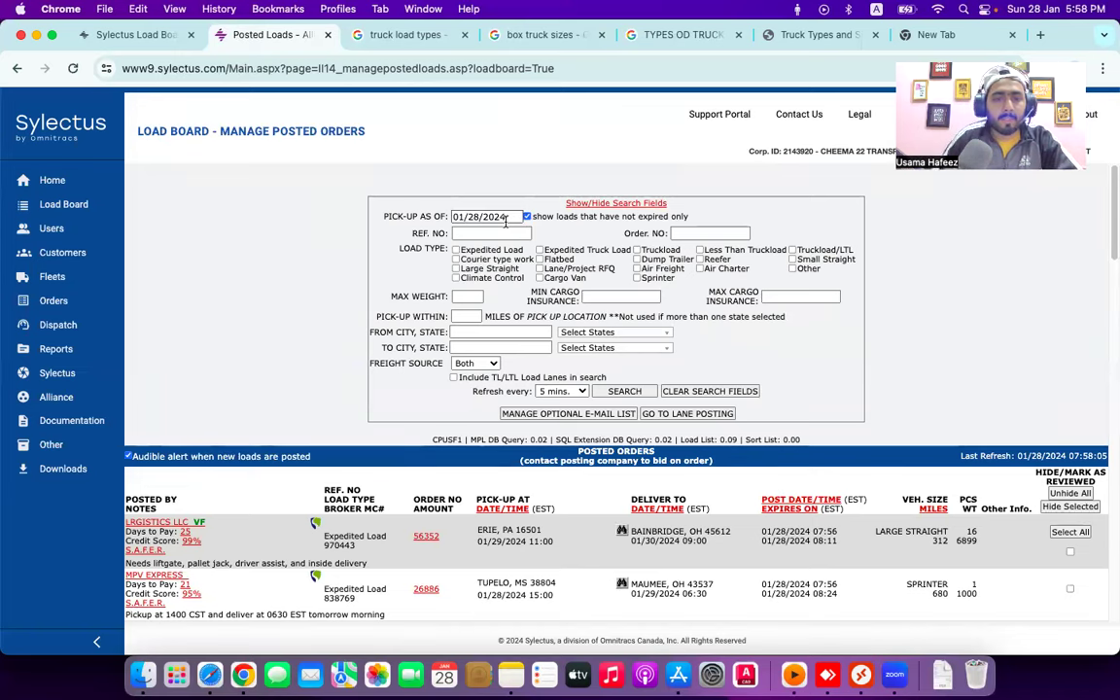
scroll(515, 394, "down", 5)
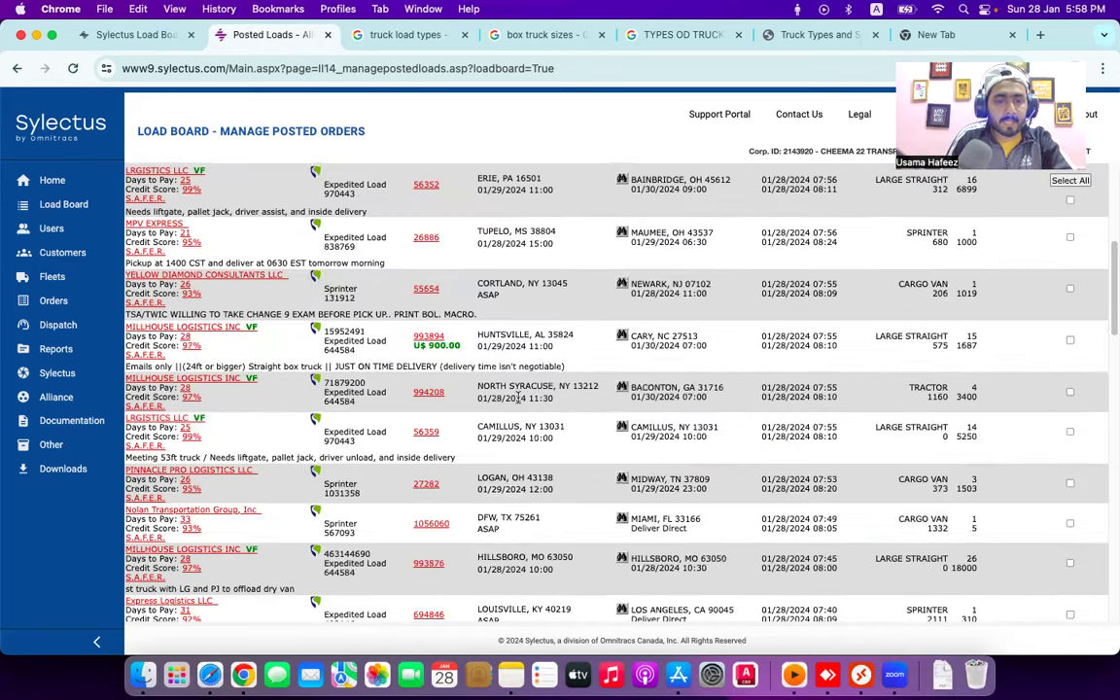
scroll(517, 398, "up", 5)
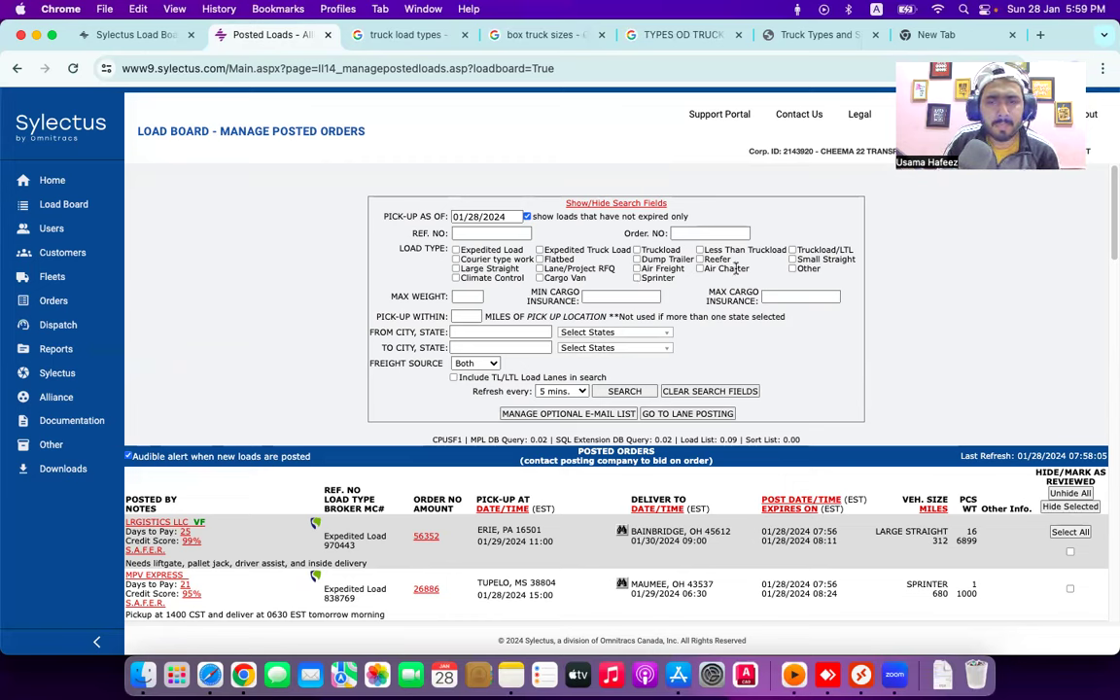
Select Reefer, Small Straight, Cargo Van and Sprinter as the load types for the search.
left_click(700, 260)
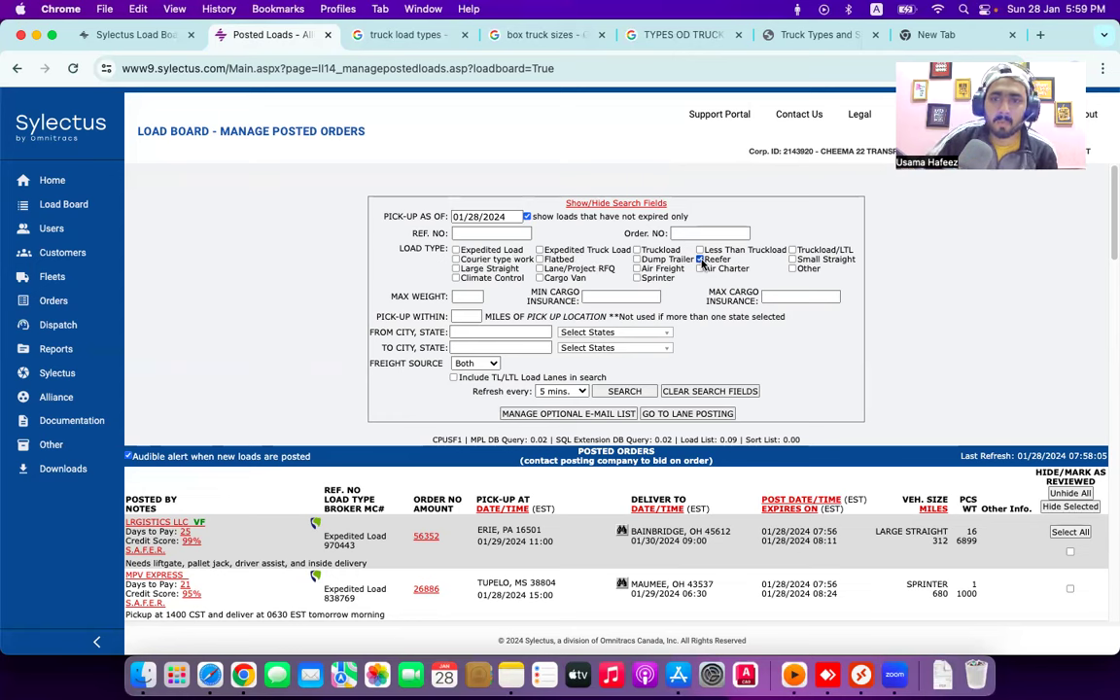
left_click(792, 259)
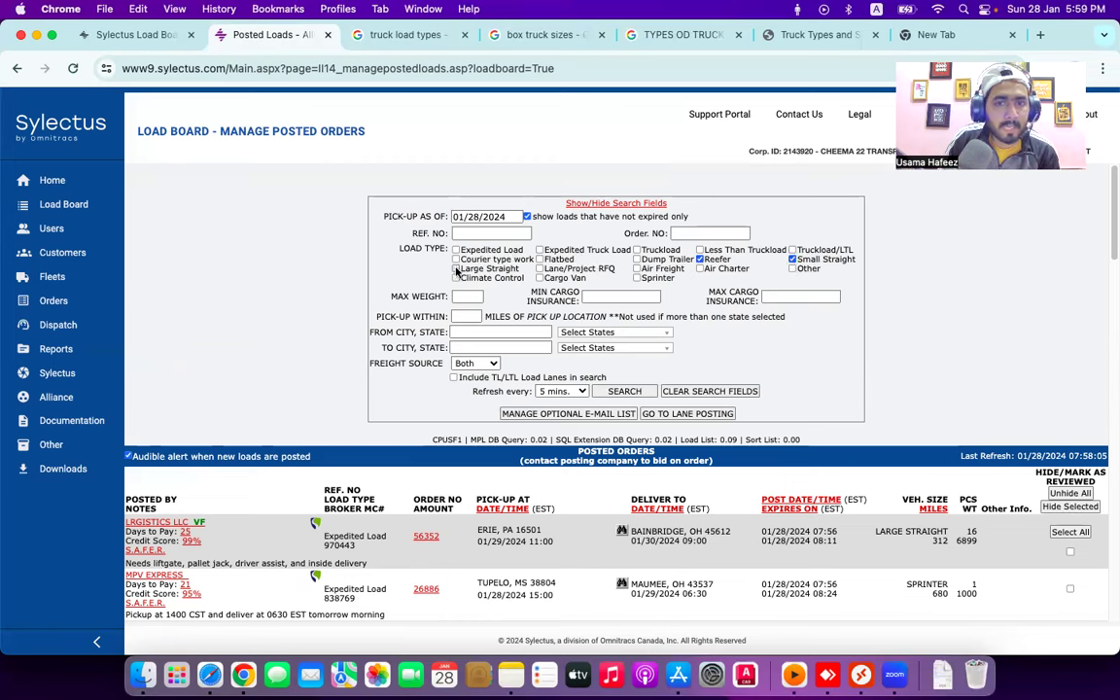
left_click(540, 278)
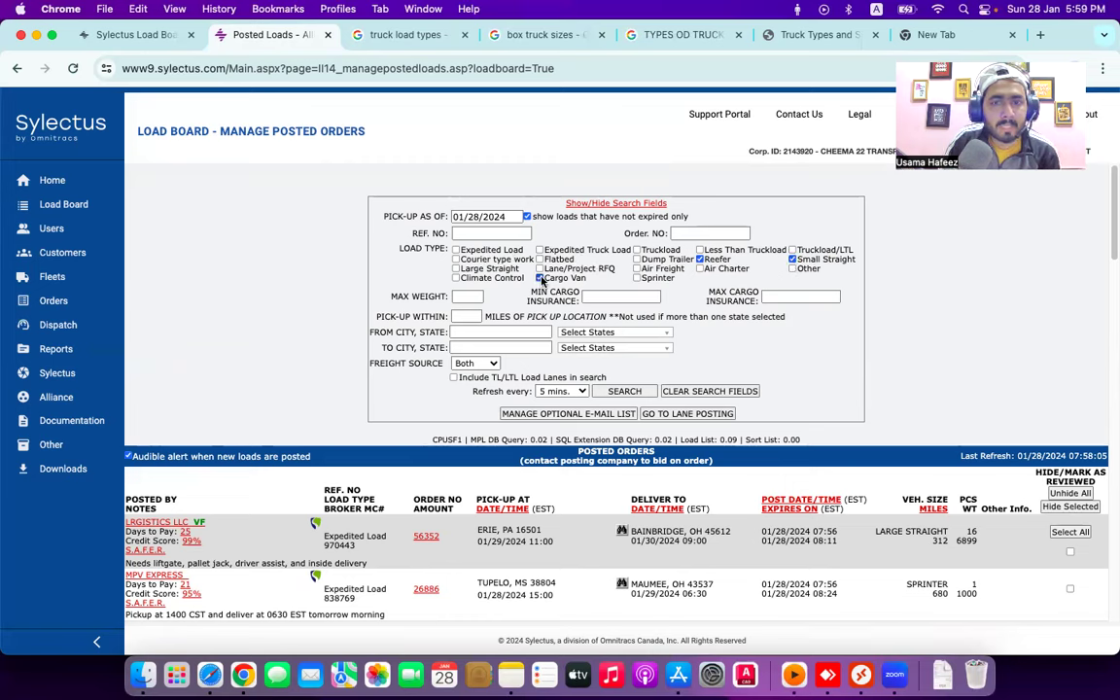
left_click(637, 278)
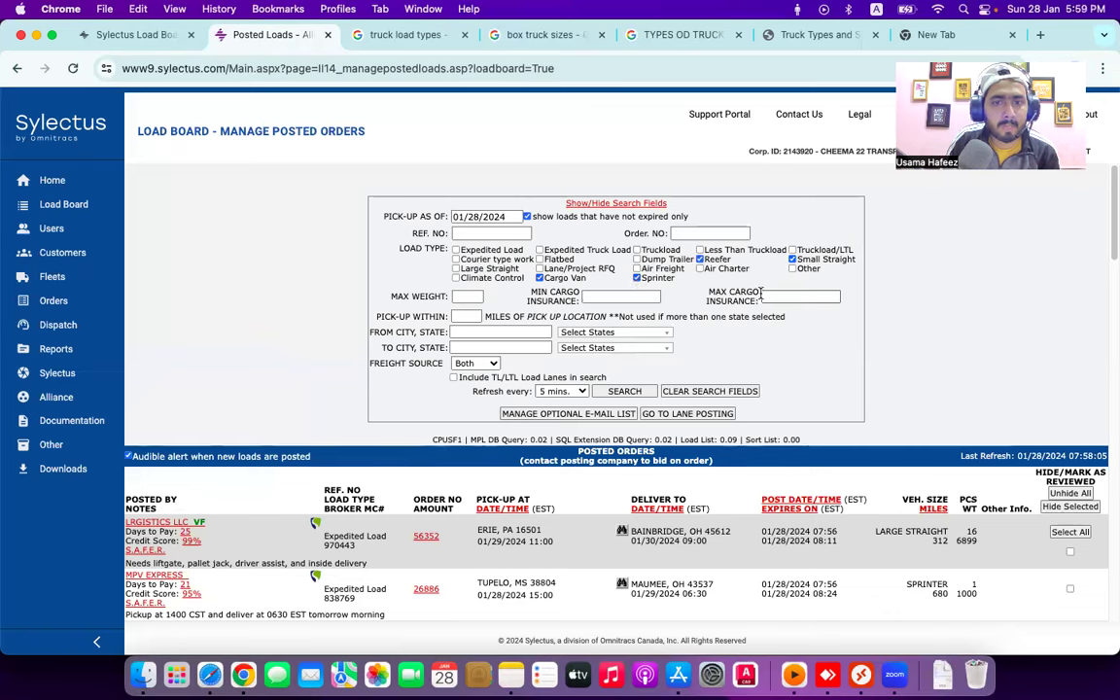
Set the maximum weight to 10000 and the pick-up radius to 500 miles.
left_click(467, 297)
type("300")
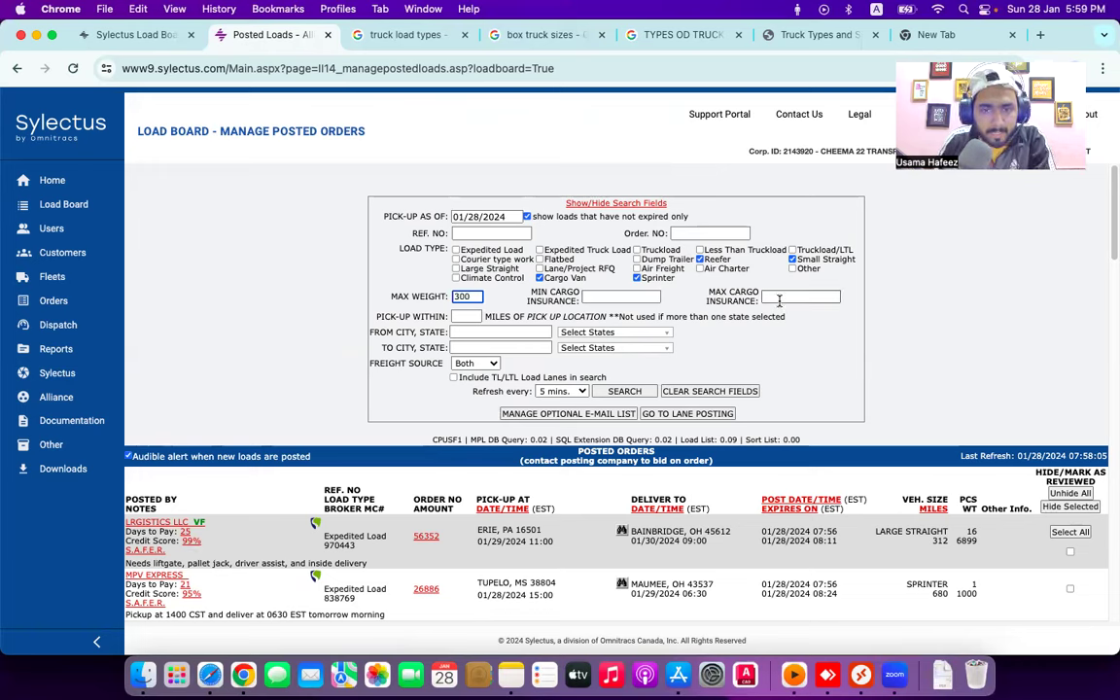
left_click(464, 315)
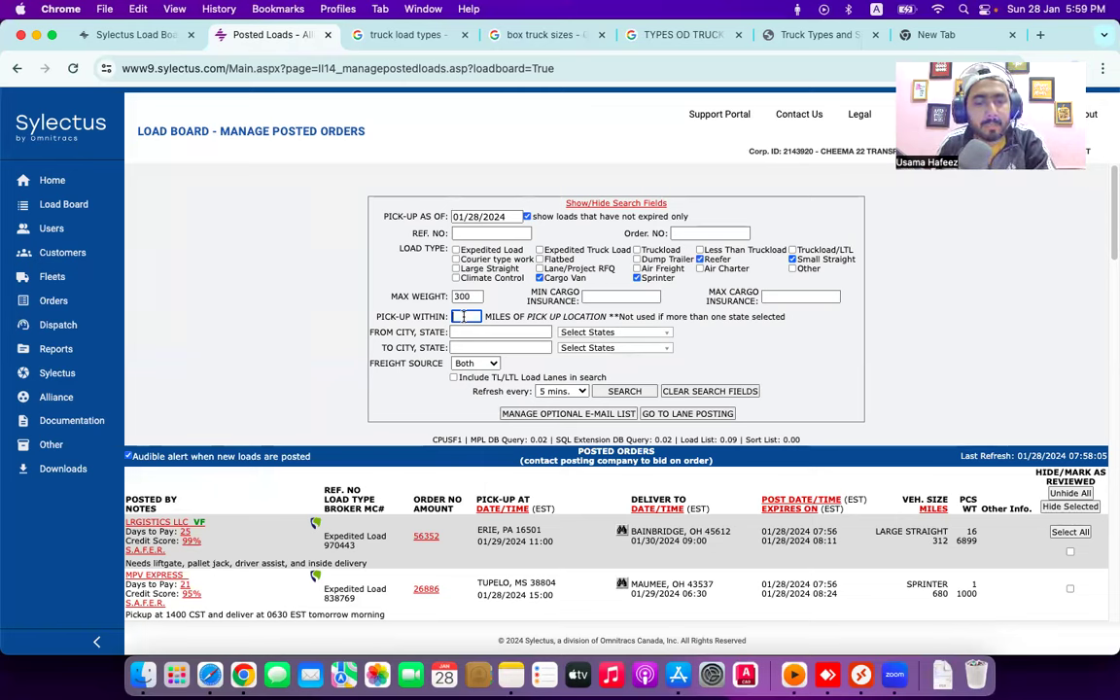
double_click(465, 297)
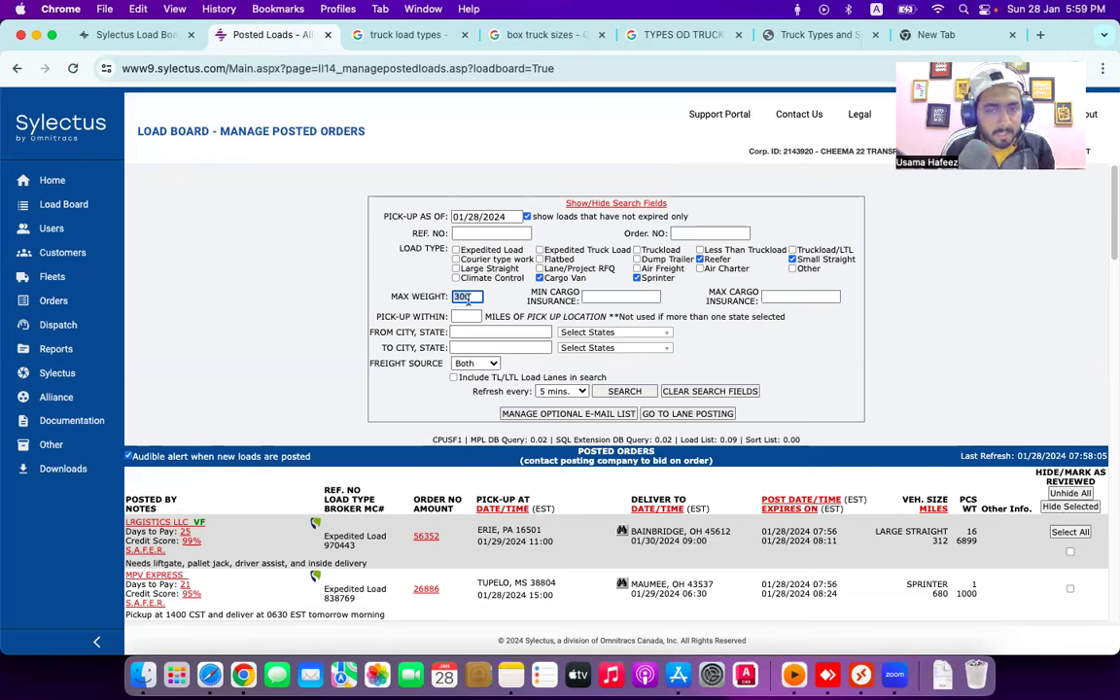
type("10000")
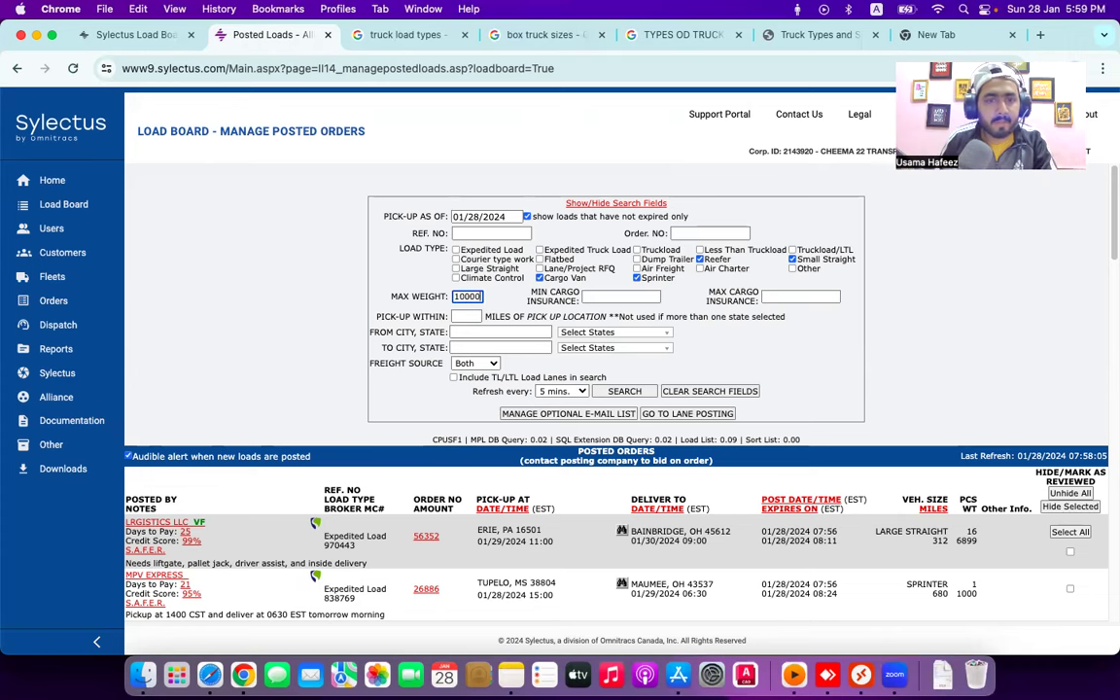
left_click(347, 336)
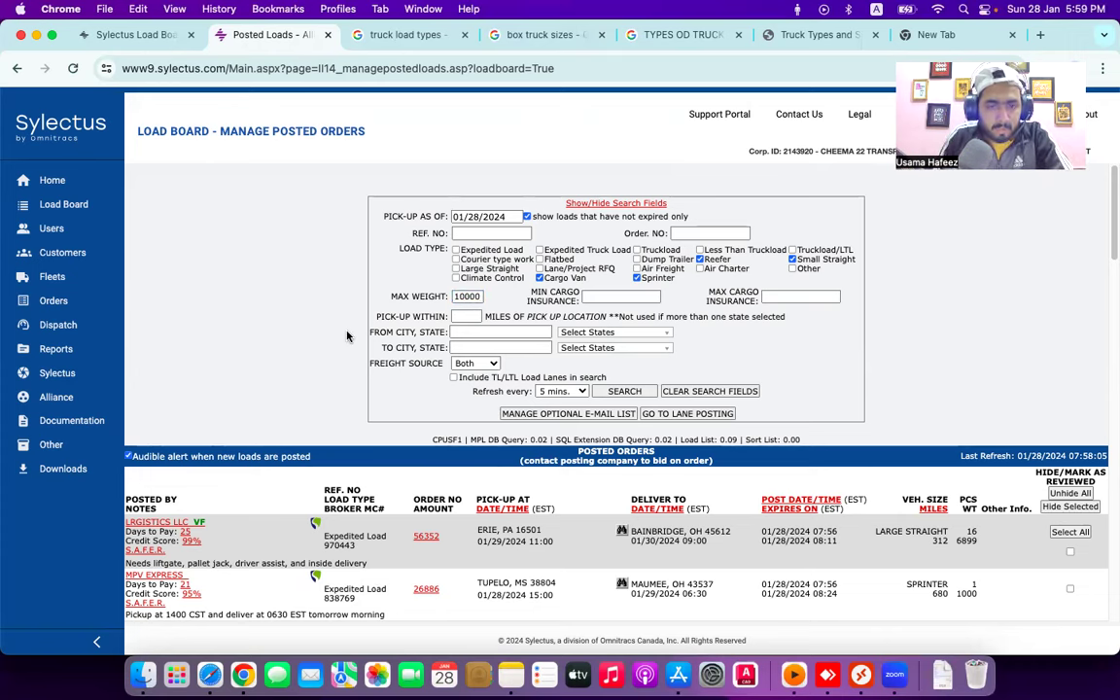
left_click(459, 316)
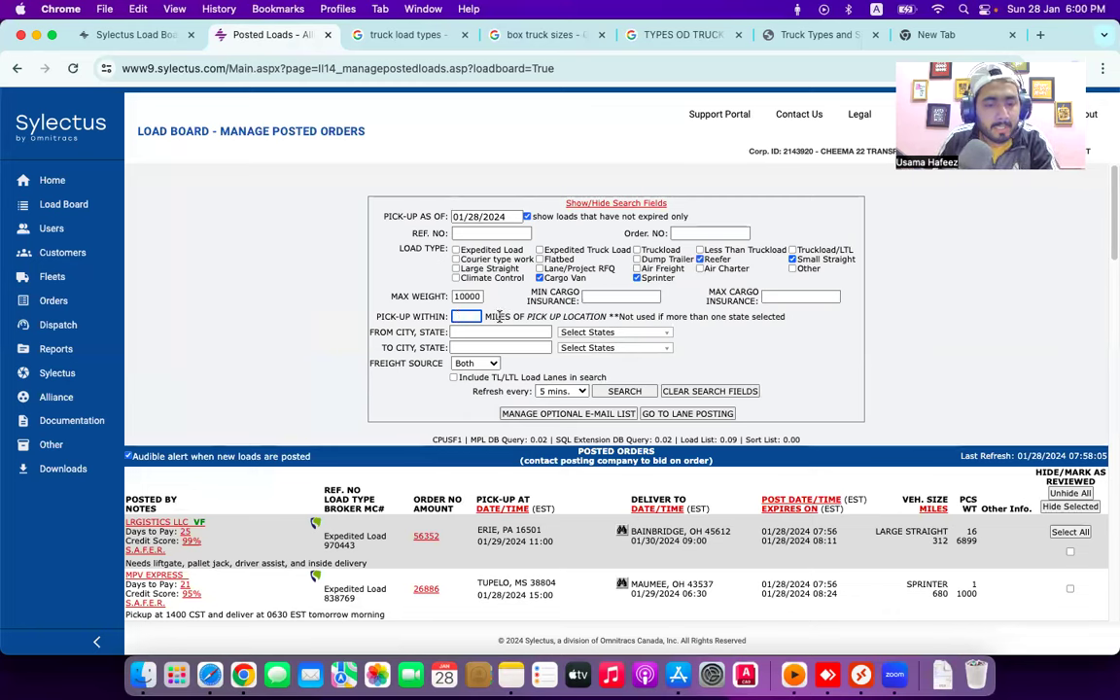
type("500")
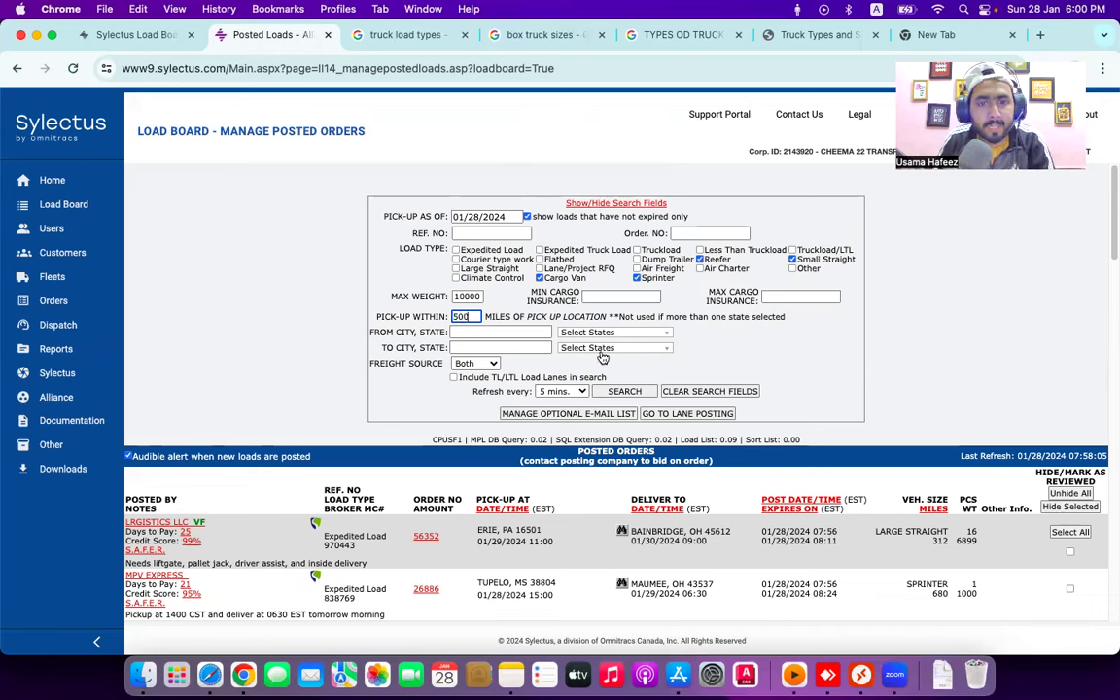
Select Washington, Virginia, Texas and New York as the origin states for the load search.
left_click(621, 336)
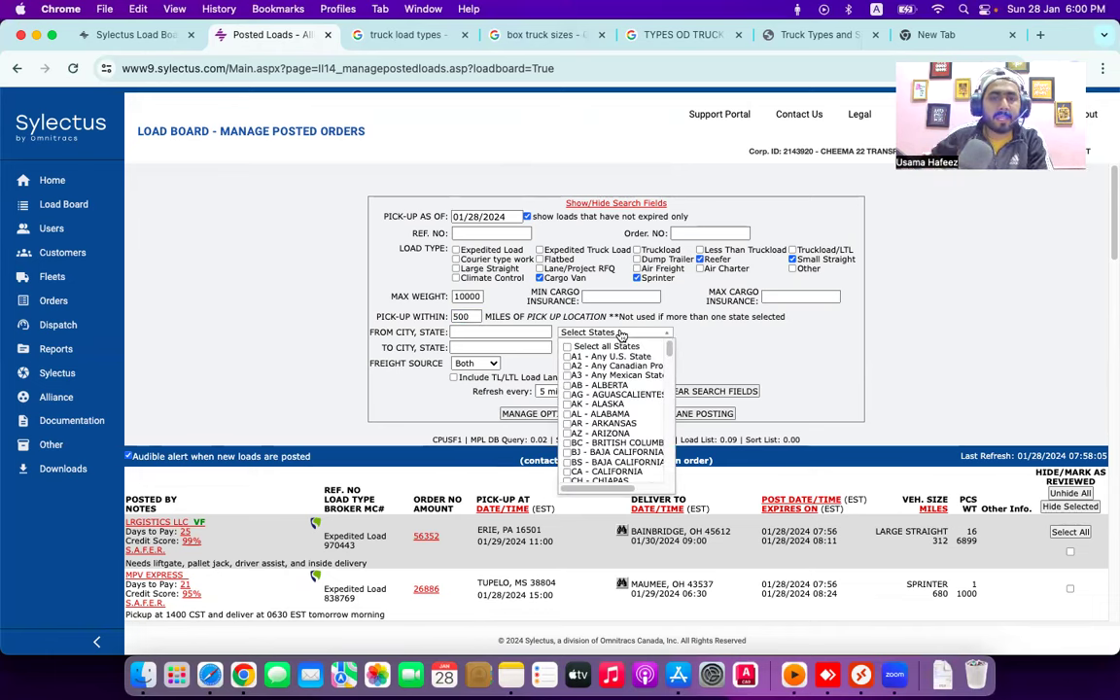
scroll(603, 416, "down", 5)
scroll(603, 416, "down", 5)
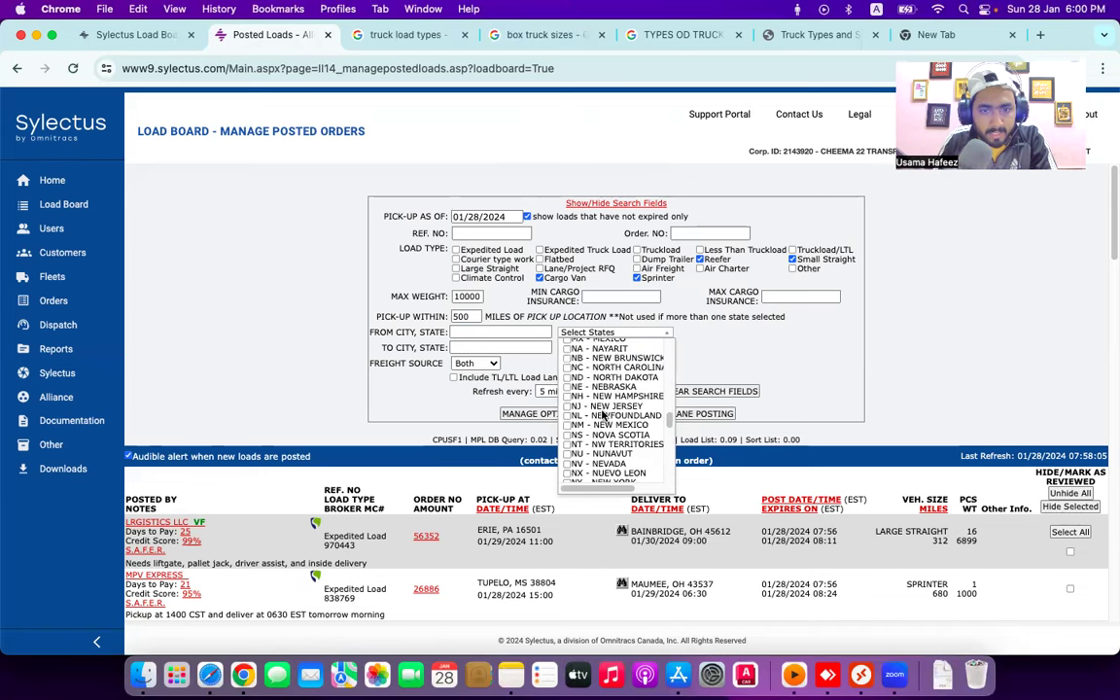
scroll(603, 416, "down", 5)
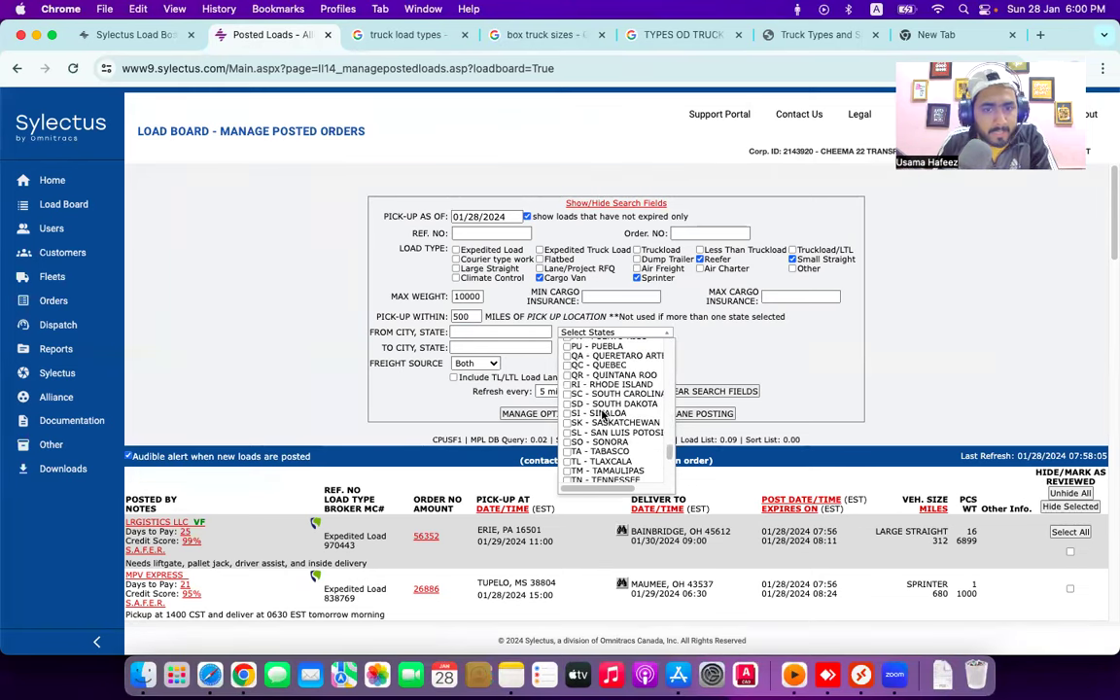
scroll(602, 438, "down", 3)
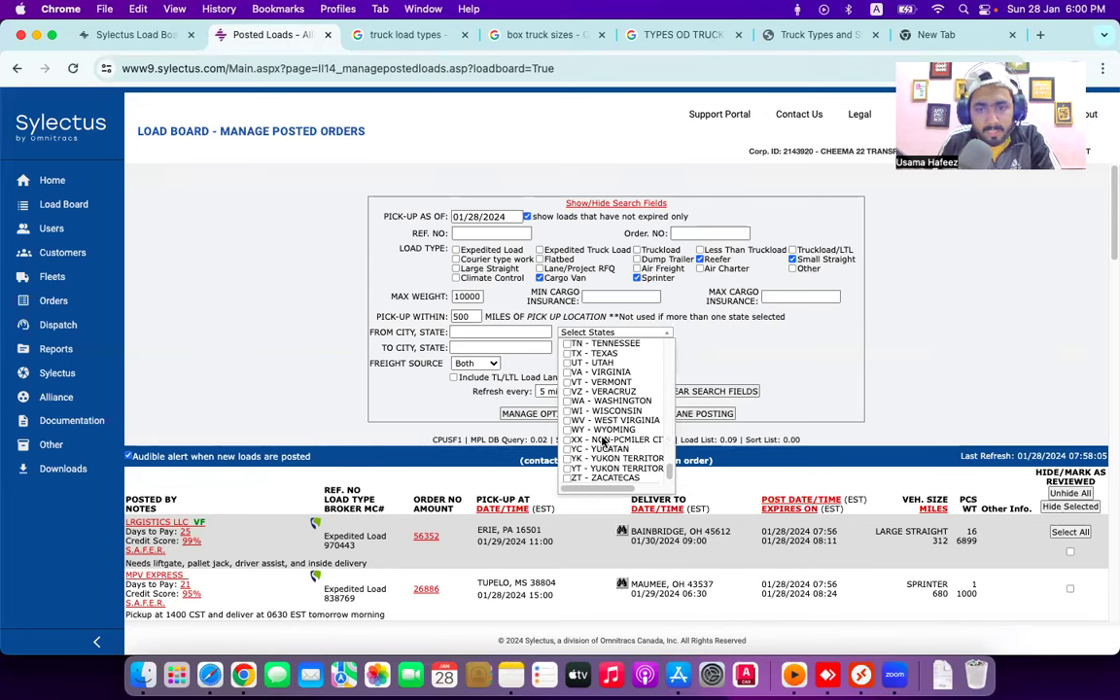
scroll(603, 439, "down", 1)
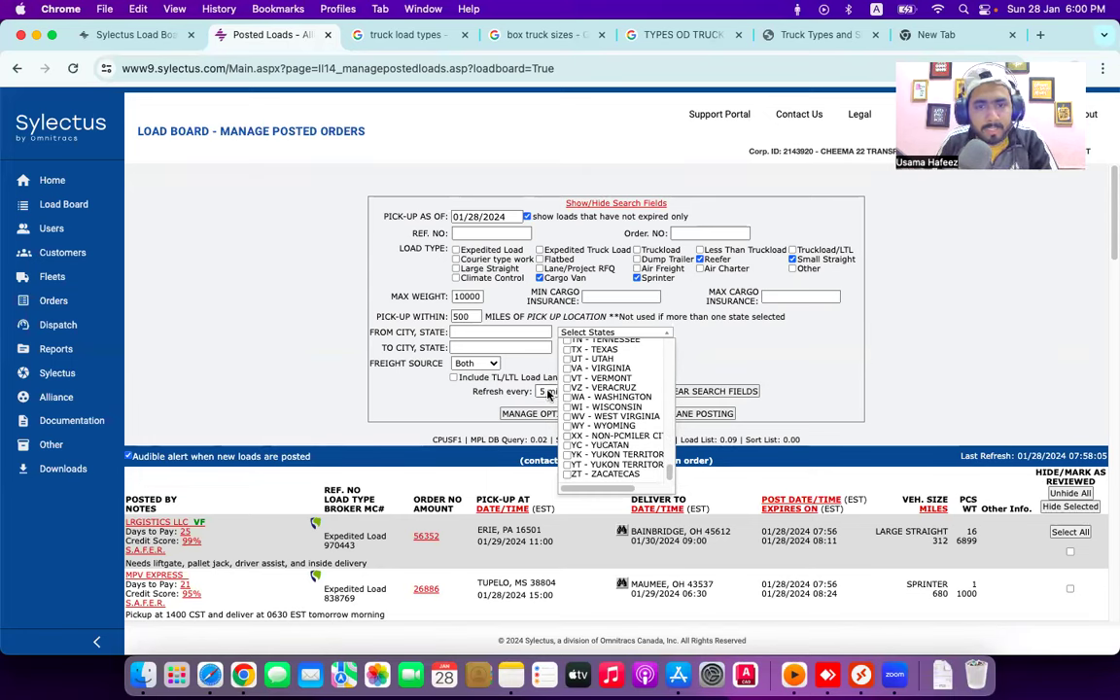
left_click(566, 397)
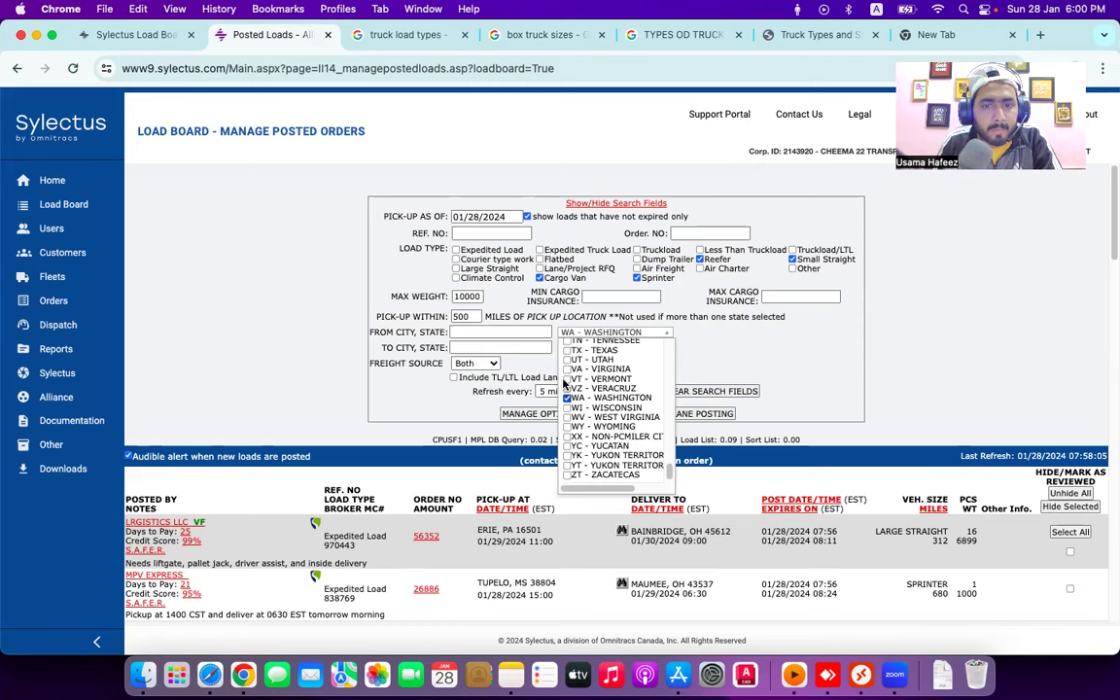
left_click(566, 370)
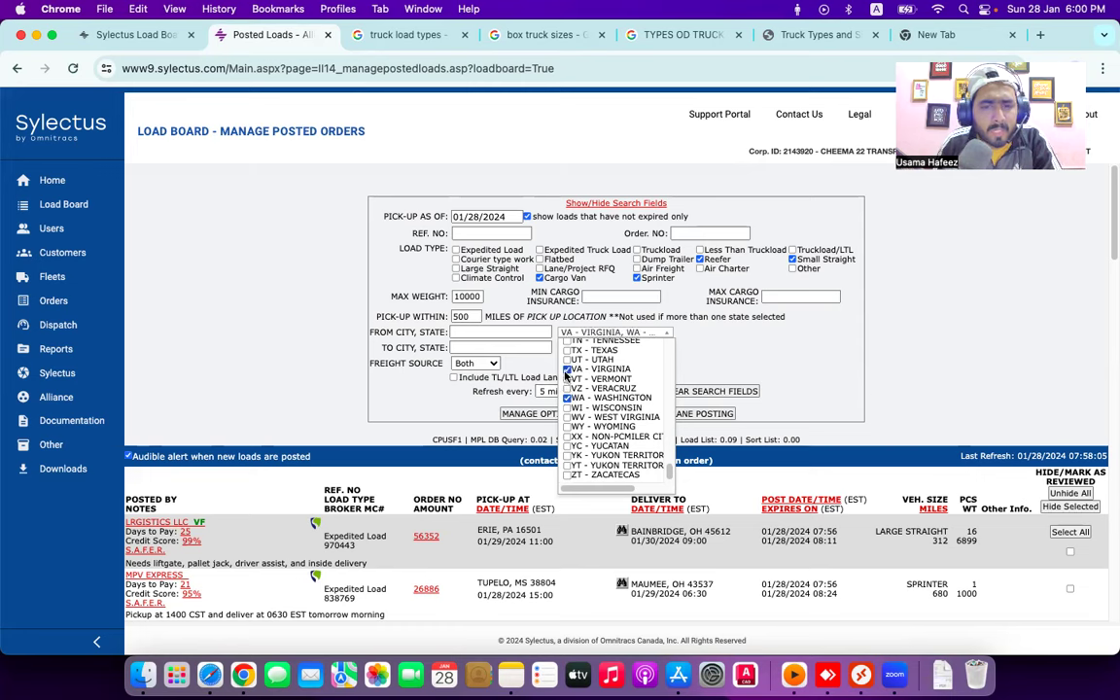
left_click(565, 352)
scroll(573, 380, "up", 3)
scroll(580, 385, "up", 3)
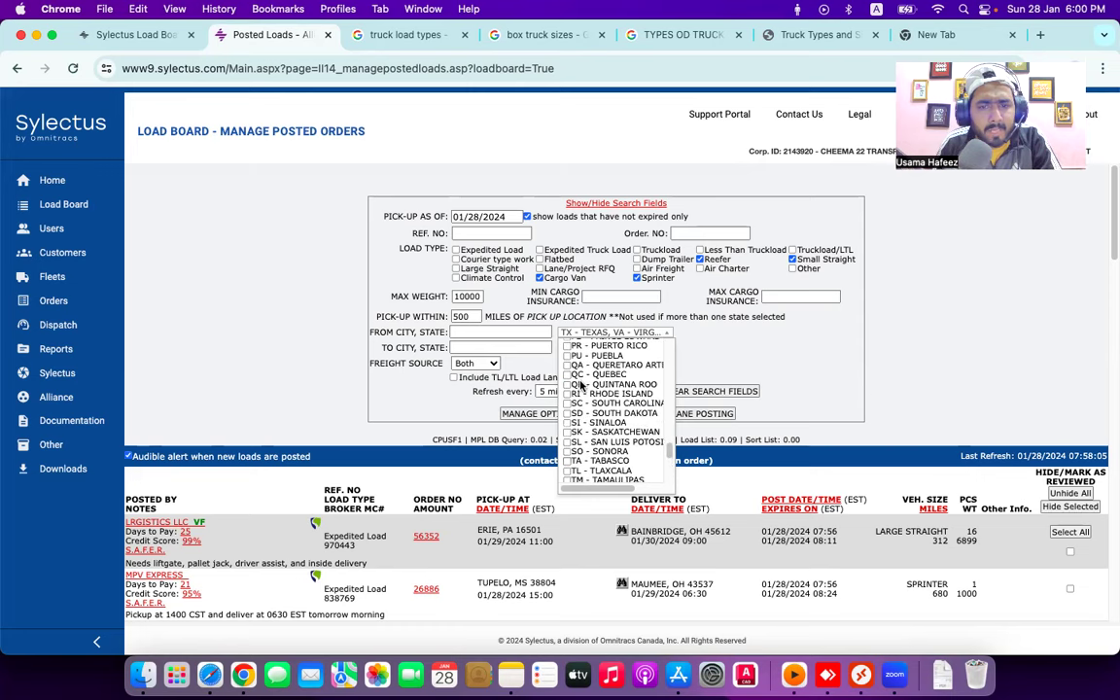
scroll(580, 385, "up", 4)
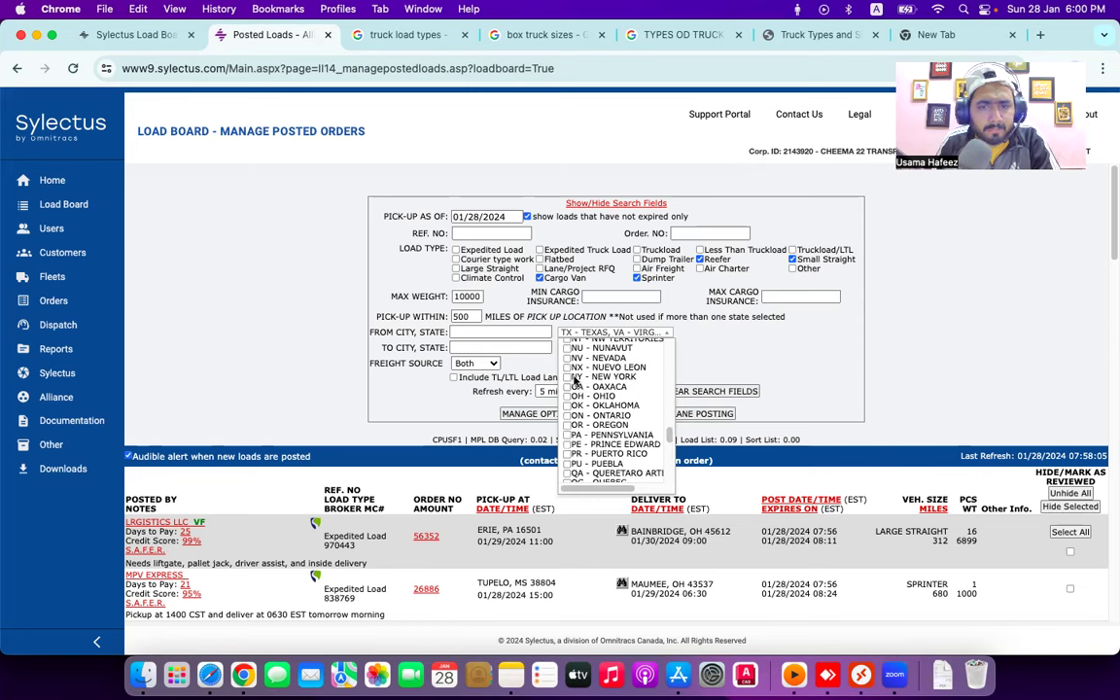
left_click(725, 352)
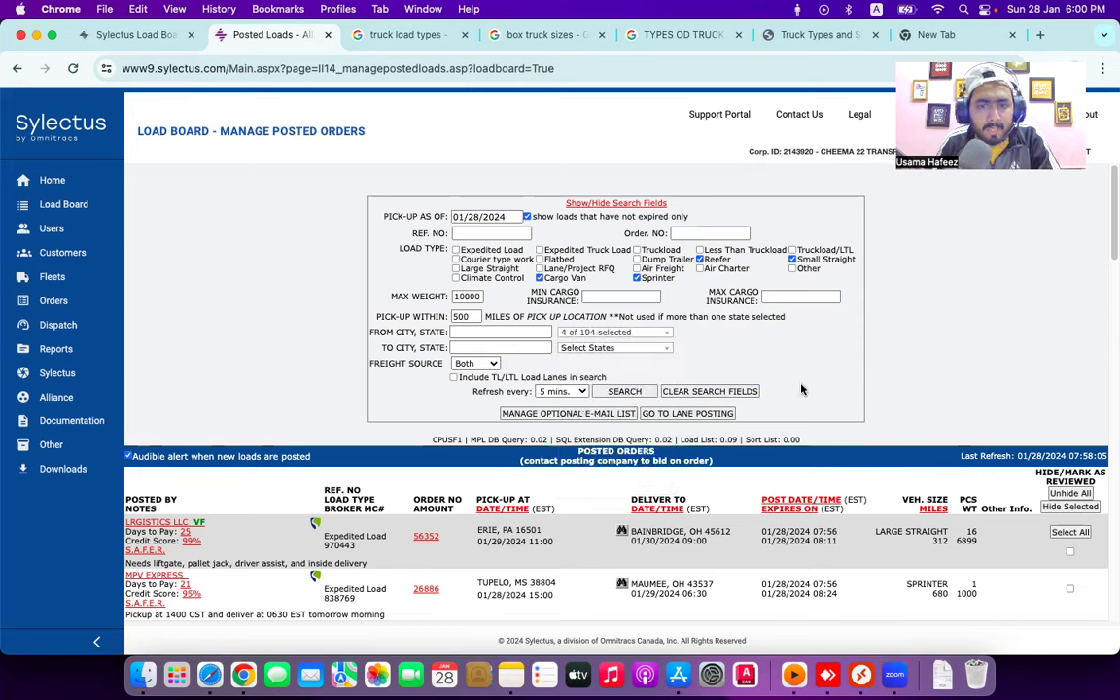
Run the search with freight source Both and TL/LTL load lanes included, and review the posted orders and lanes returned.
left_click(490, 365)
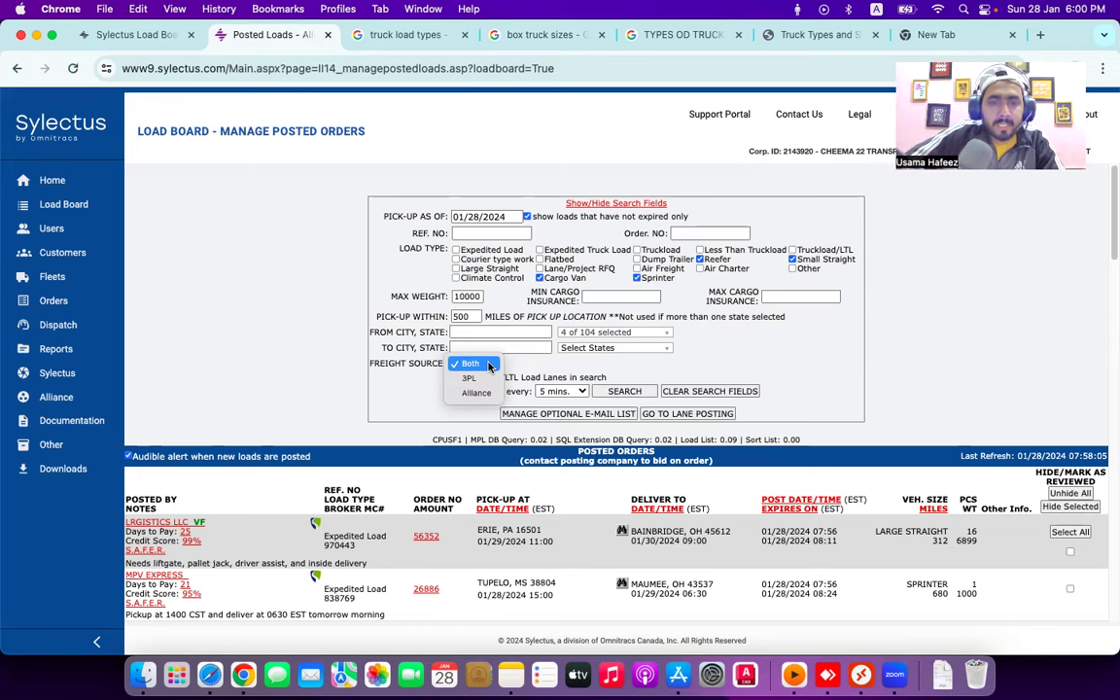
left_click(489, 365)
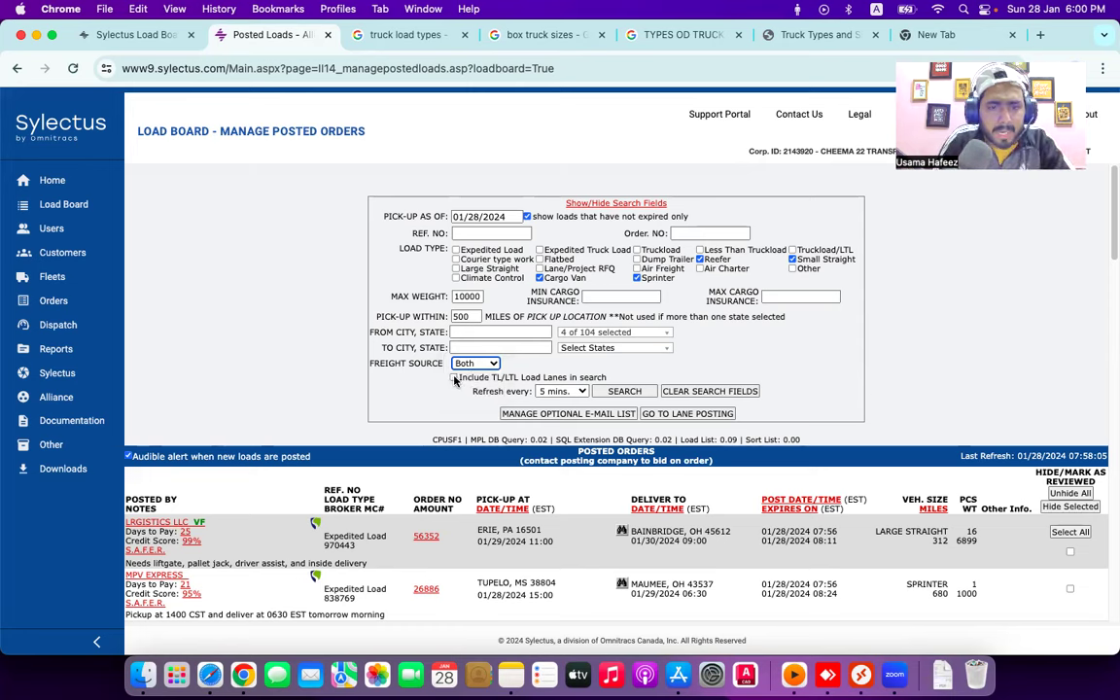
left_click(454, 379)
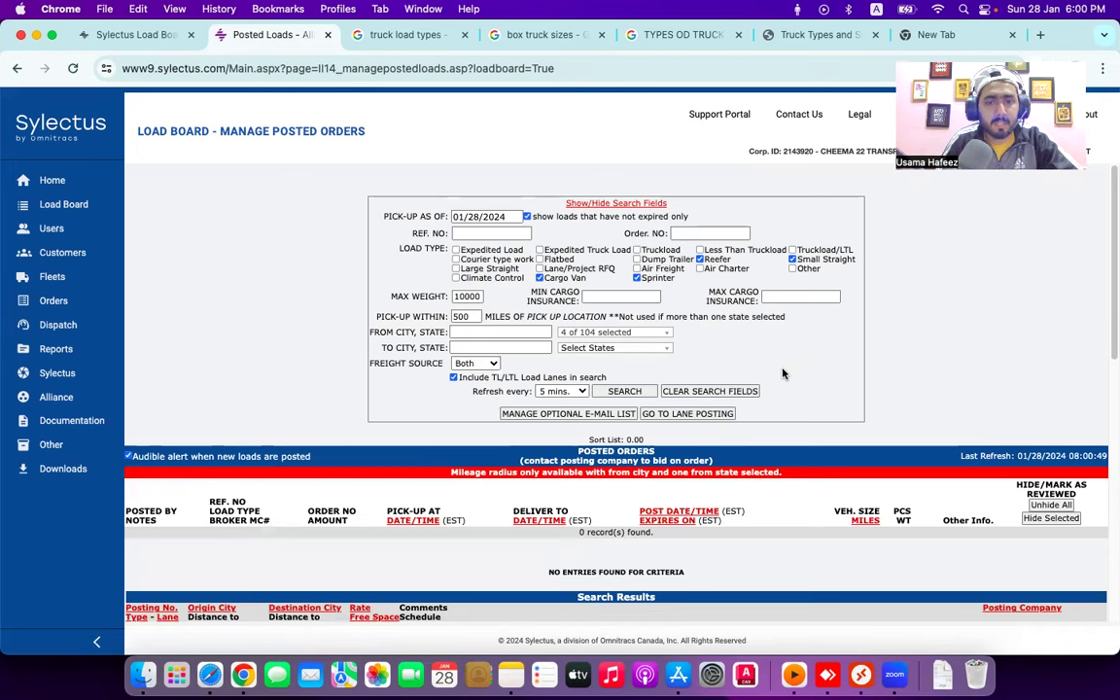
scroll(783, 373, "down", 3)
scroll(695, 359, "up", 3)
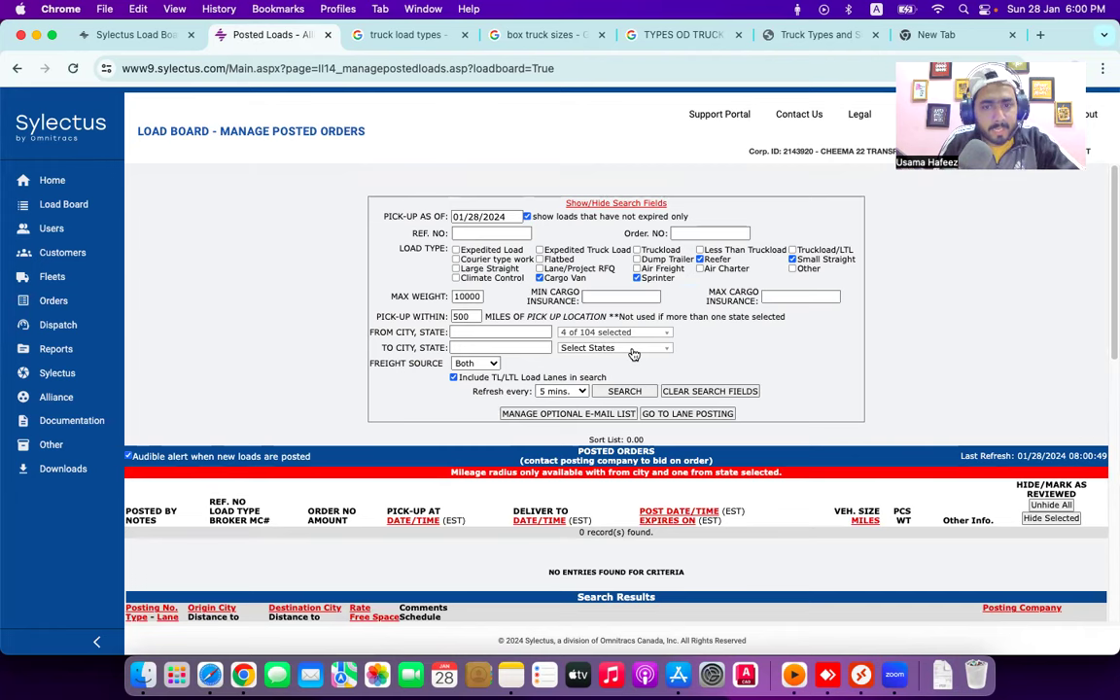
scroll(559, 387, "down", 2)
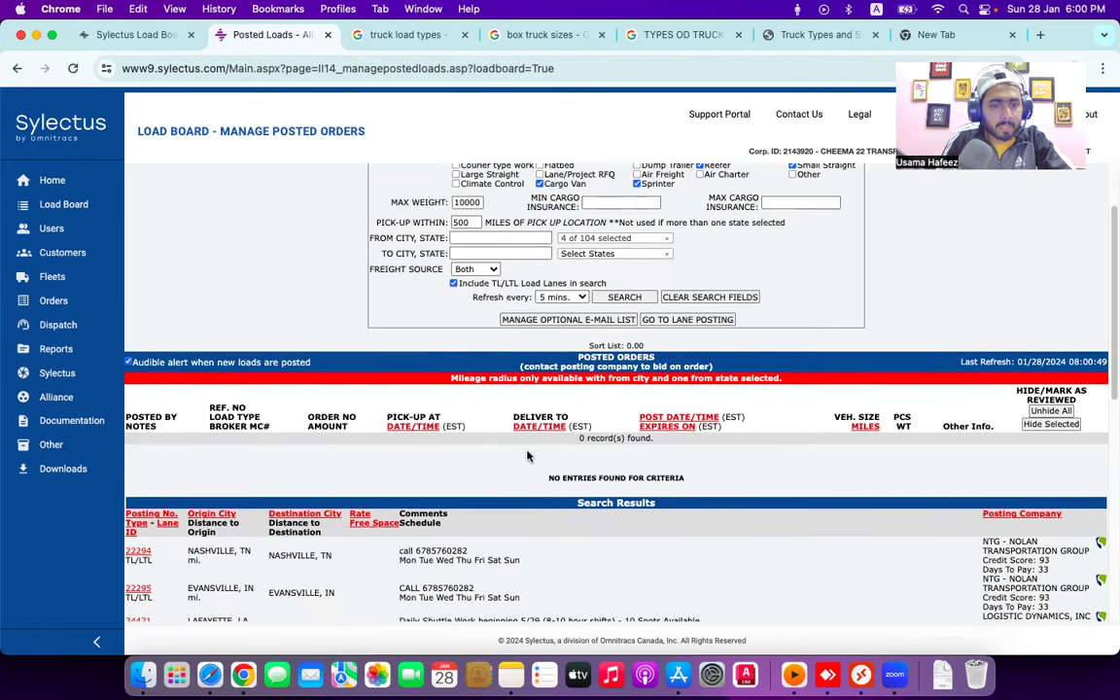
scroll(387, 462, "down", 1)
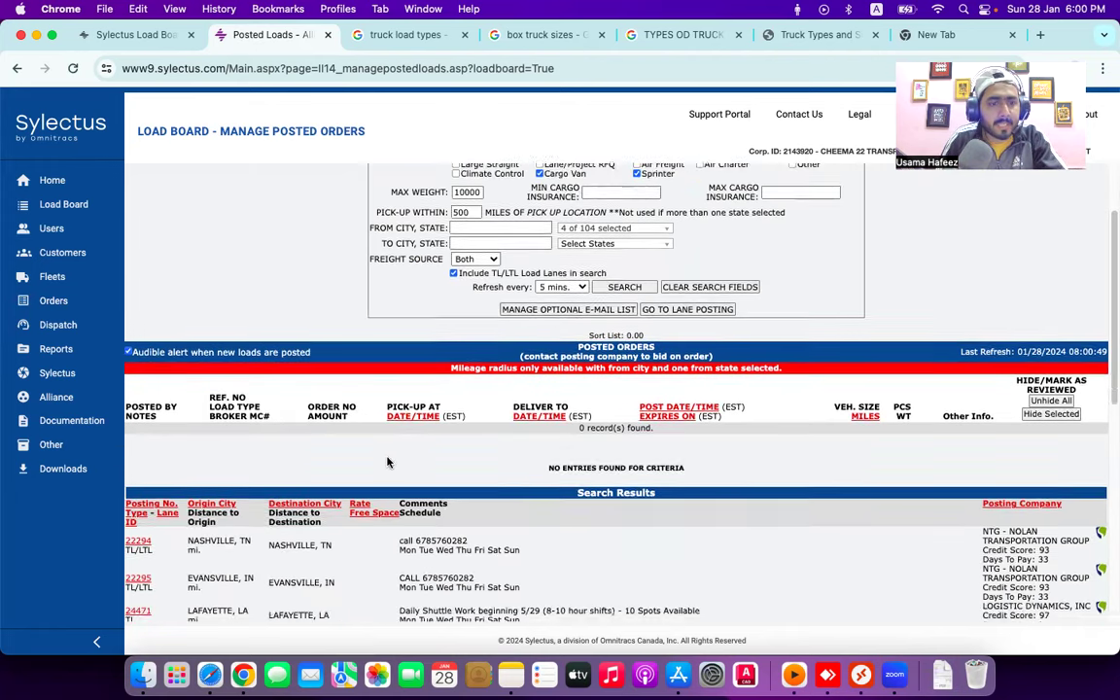
Look over the TL/LTL lane results, and clear all search filters to reload the full list of posted orders.
scroll(263, 399, "down", 10)
scroll(263, 396, "up", 6)
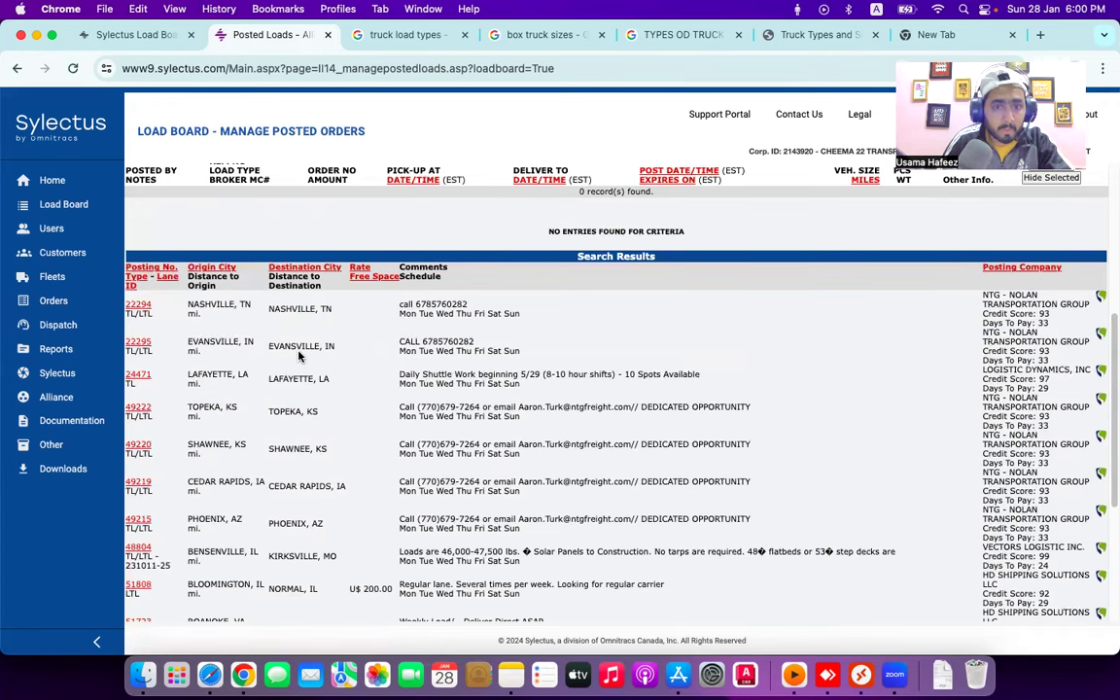
scroll(298, 352, "up", 5)
left_click(453, 377)
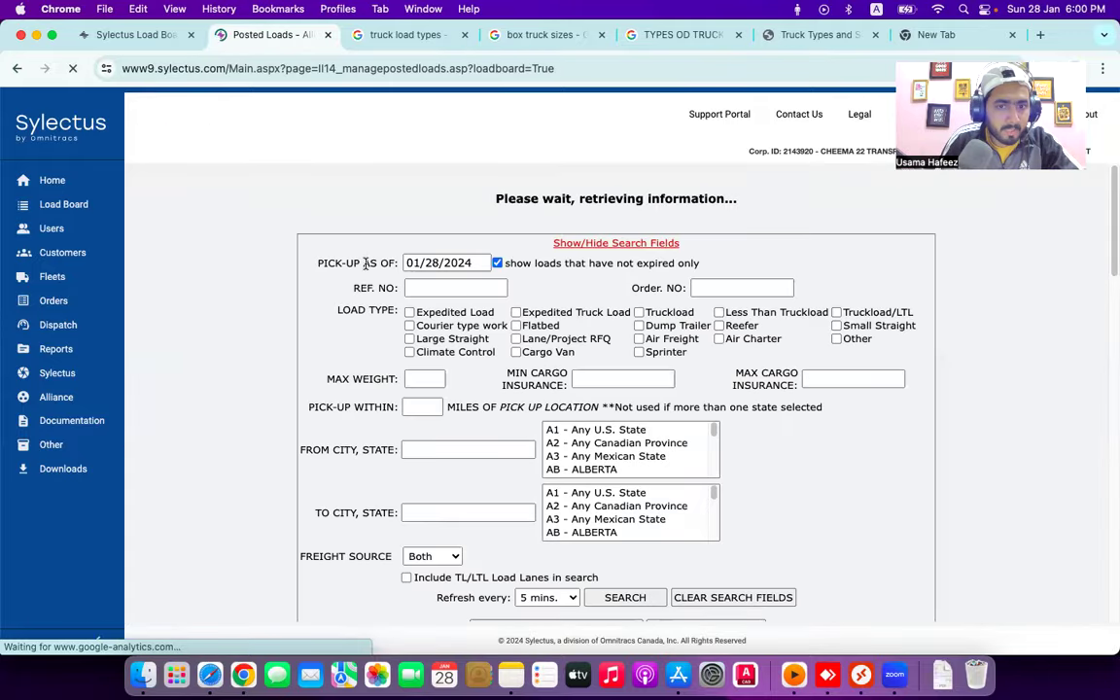
Examine the unfiltered posted orders, including each posting company, load type, pick-up and delivery details, vehicle size, miles and weight.
scroll(370, 292, "down", 15)
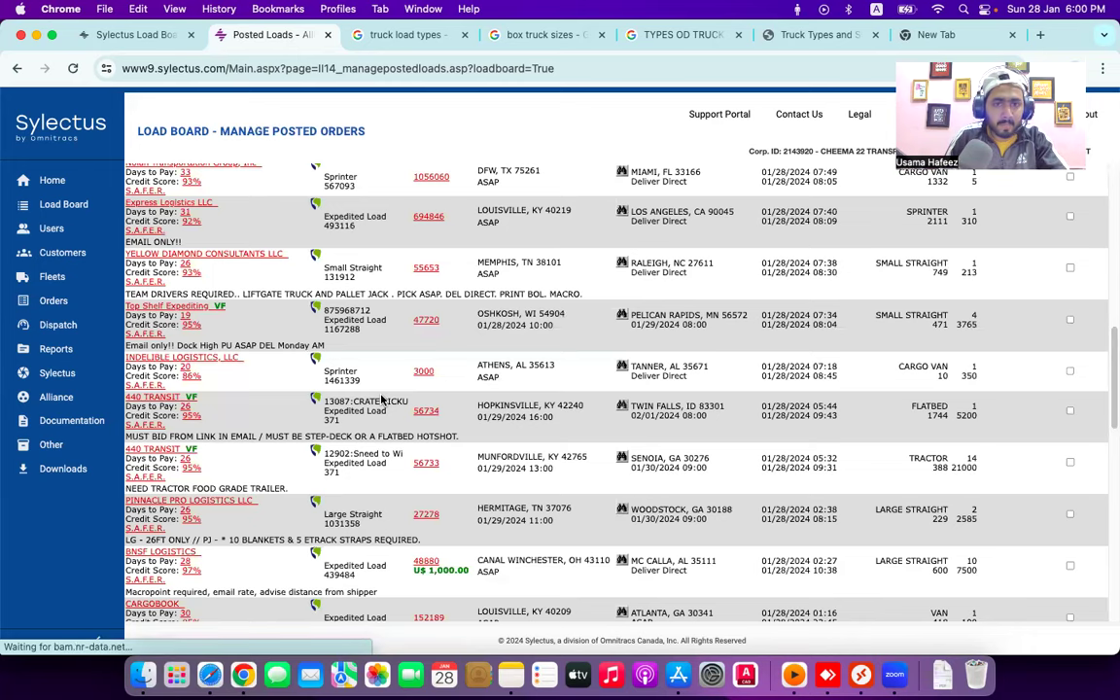
scroll(384, 397, "up", 1)
scroll(406, 368, "up", 12)
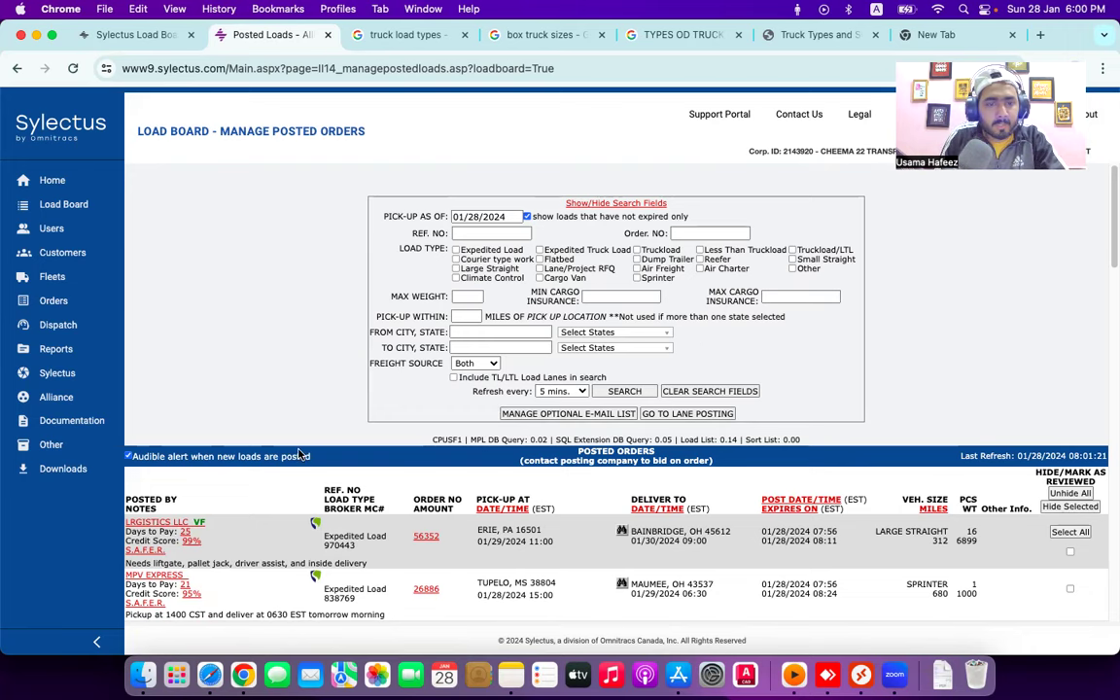
scroll(300, 454, "down", 10)
scroll(299, 454, "up", 10)
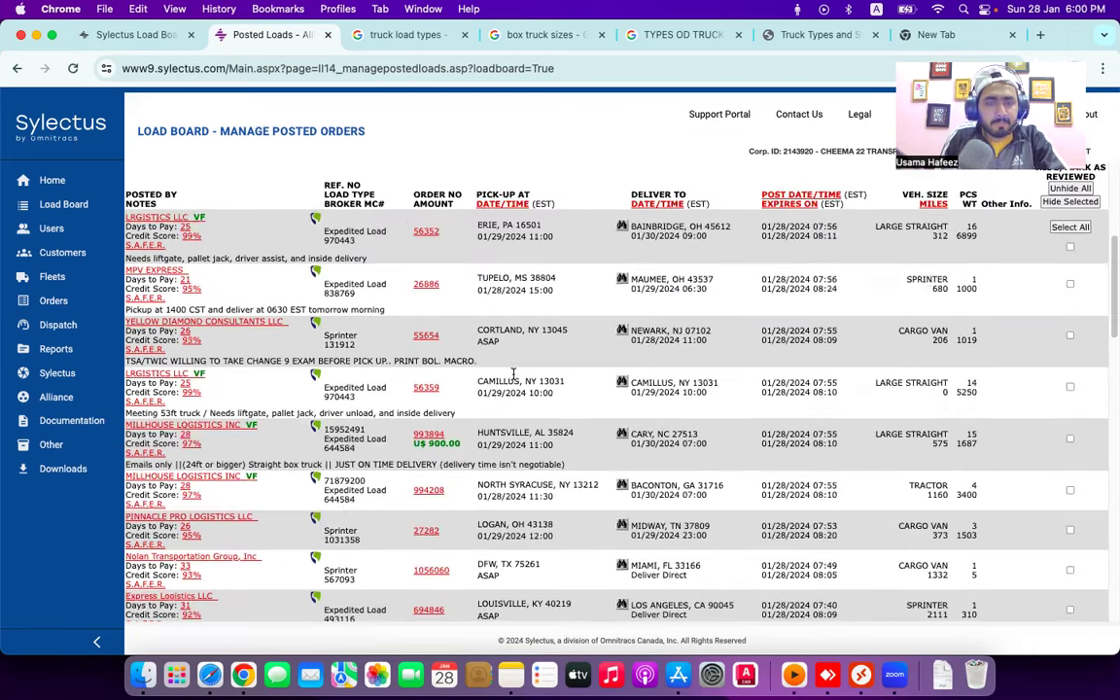
scroll(494, 399, "down", 3)
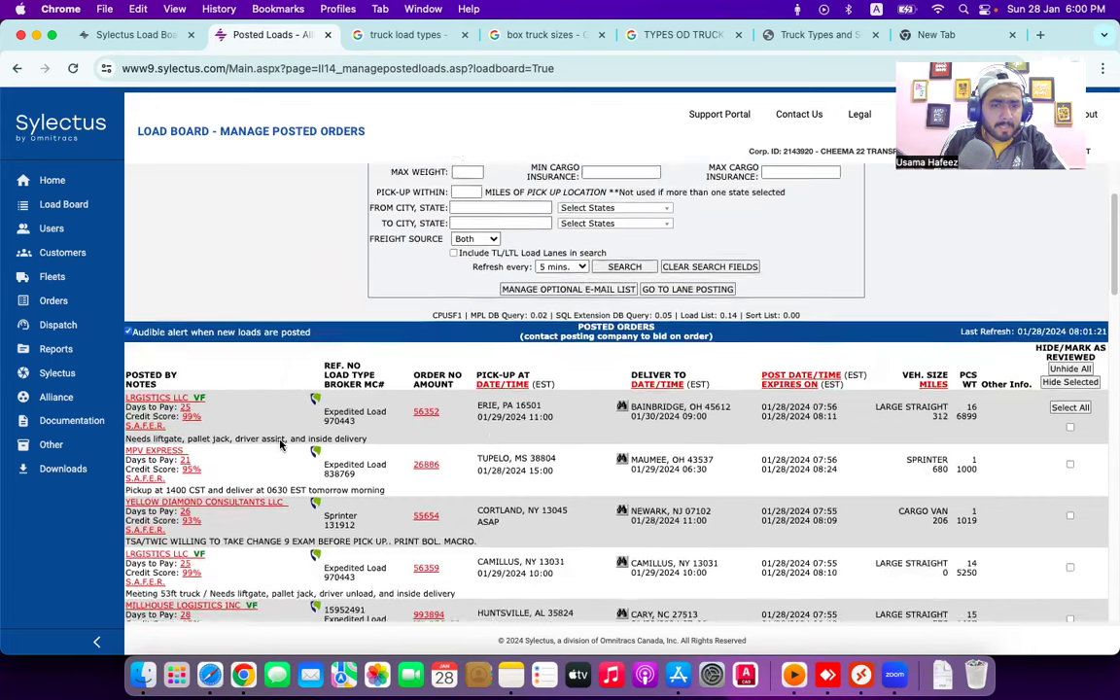
scroll(447, 409, "up", 4)
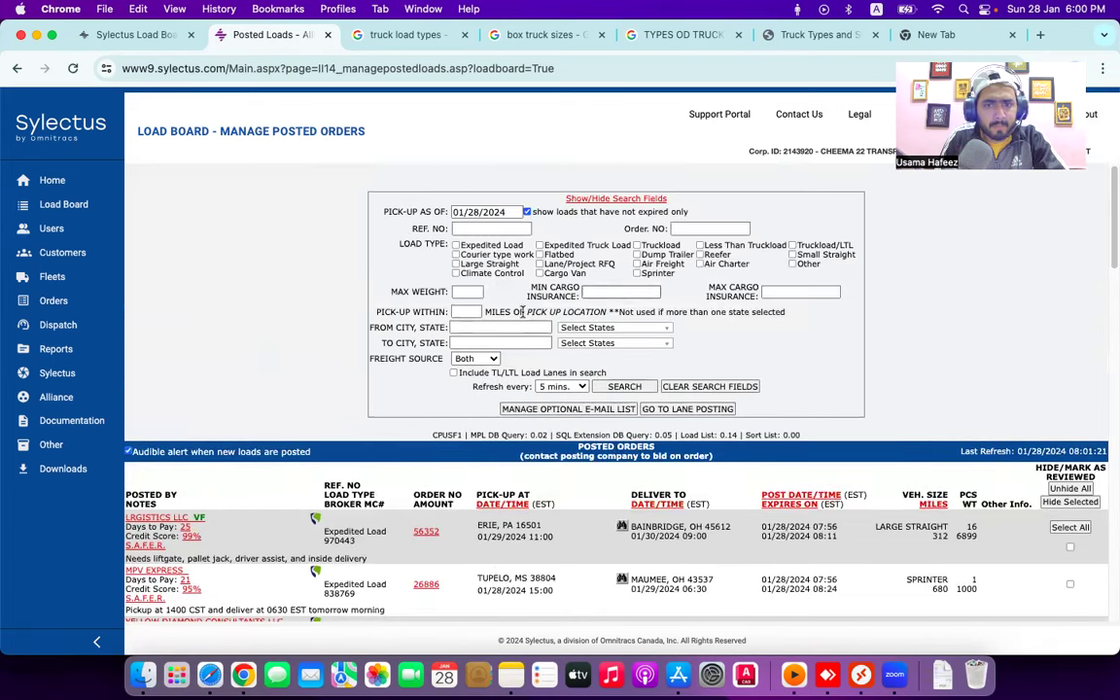
scroll(408, 396, "down", 4)
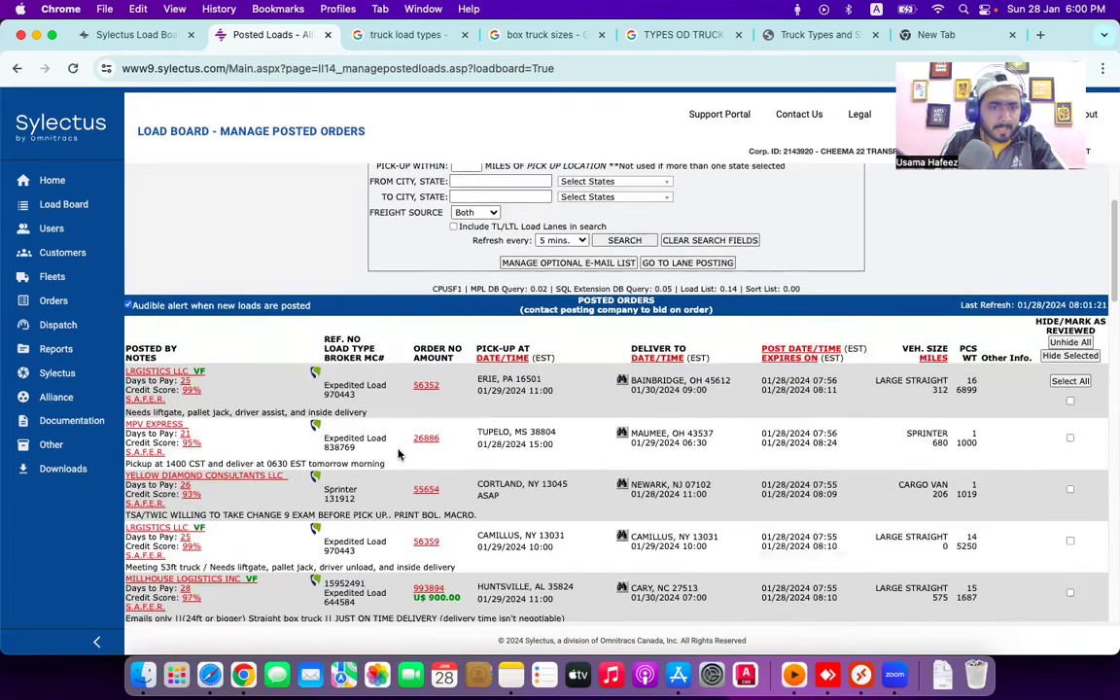
scroll(398, 453, "down", 3)
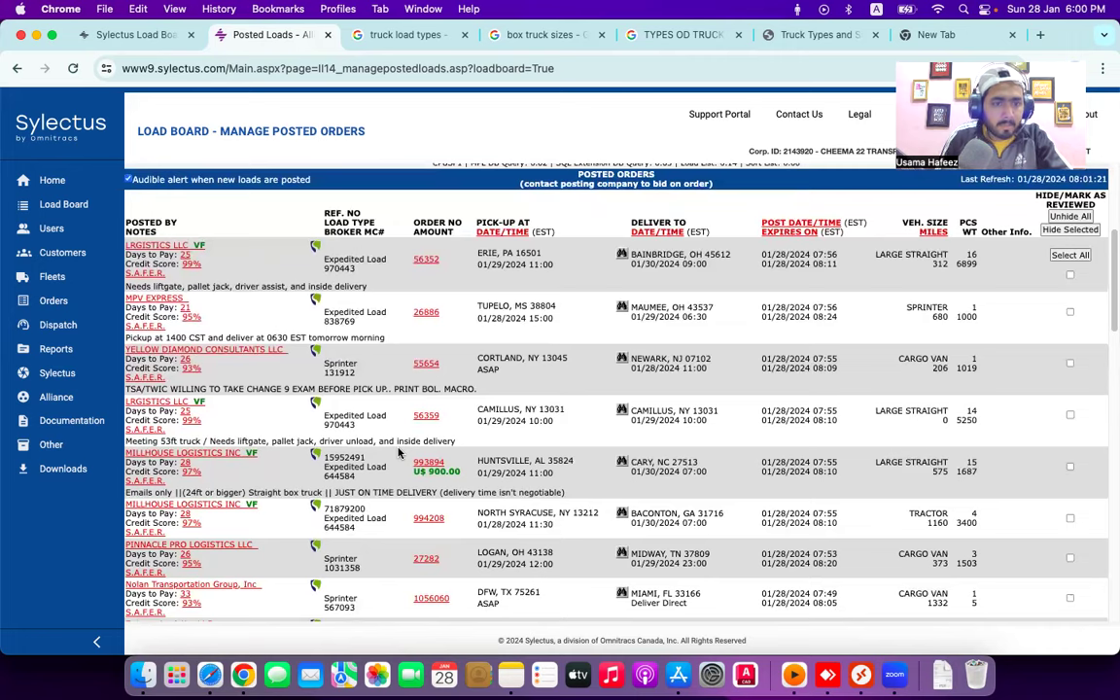
scroll(389, 263, "up", 8)
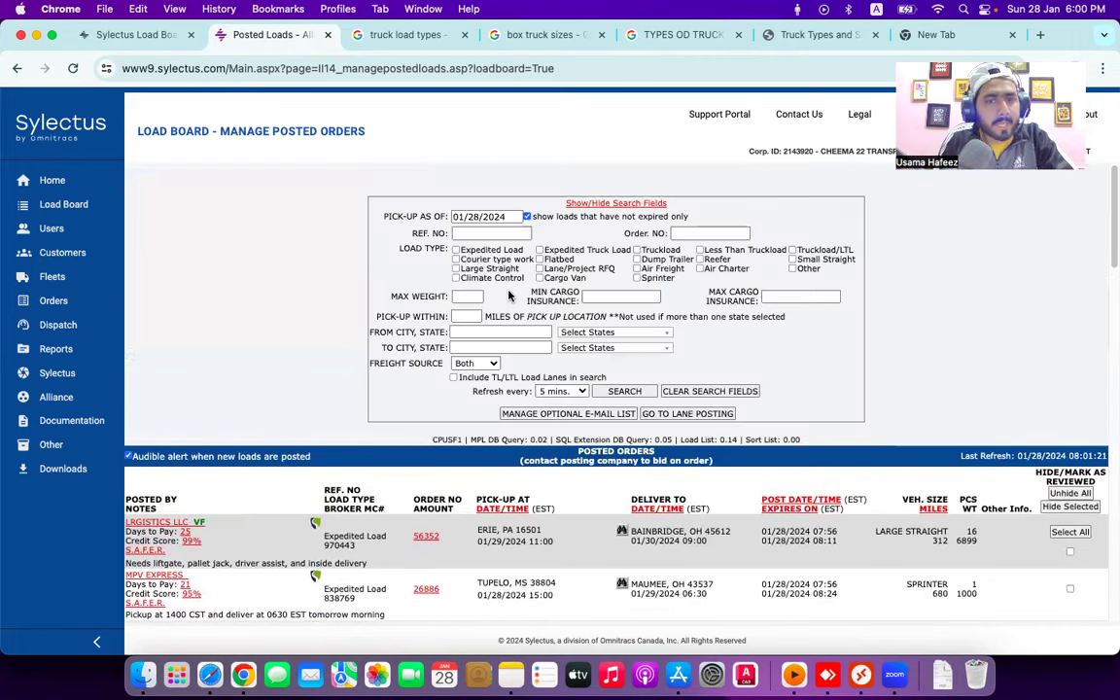
scroll(253, 272, "down", 8)
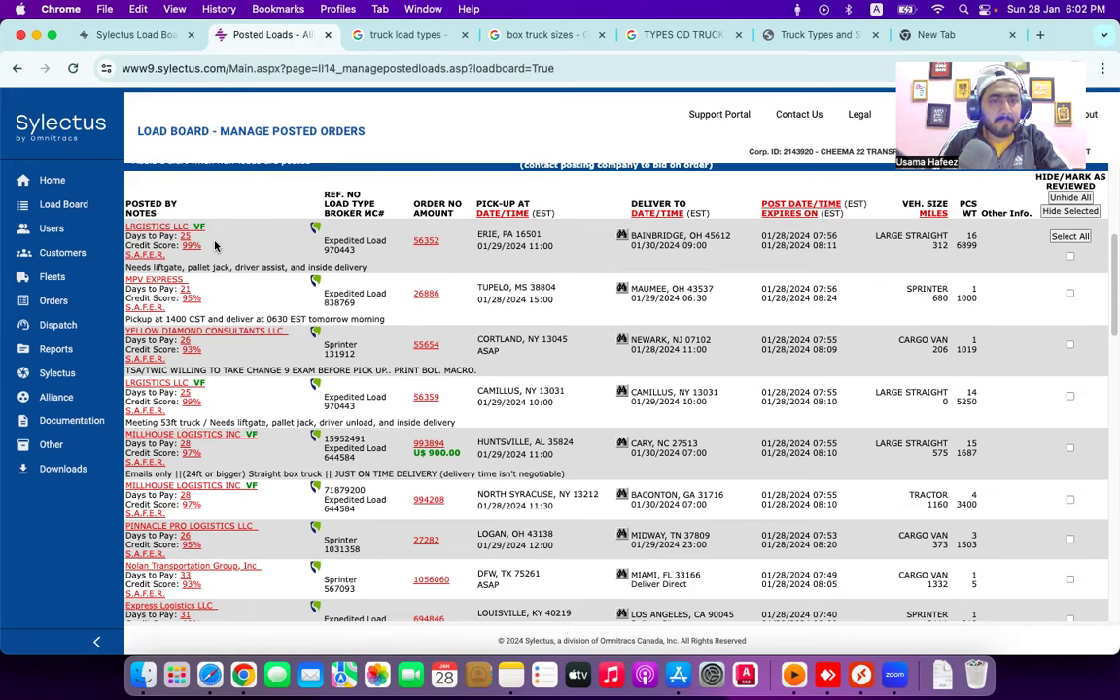
Open the order profile of the first LRGISTICS LLC posting, review its company, contact, payment and order information, and return to the list.
left_click(166, 228)
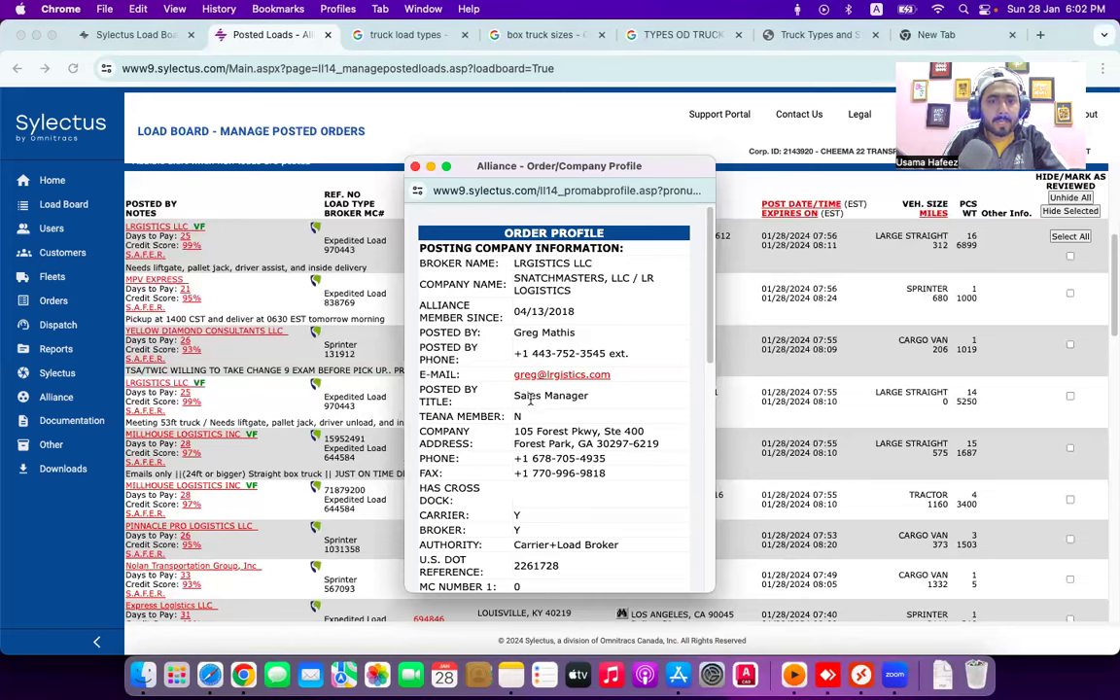
scroll(548, 432, "down", 1)
scroll(548, 432, "down", 15)
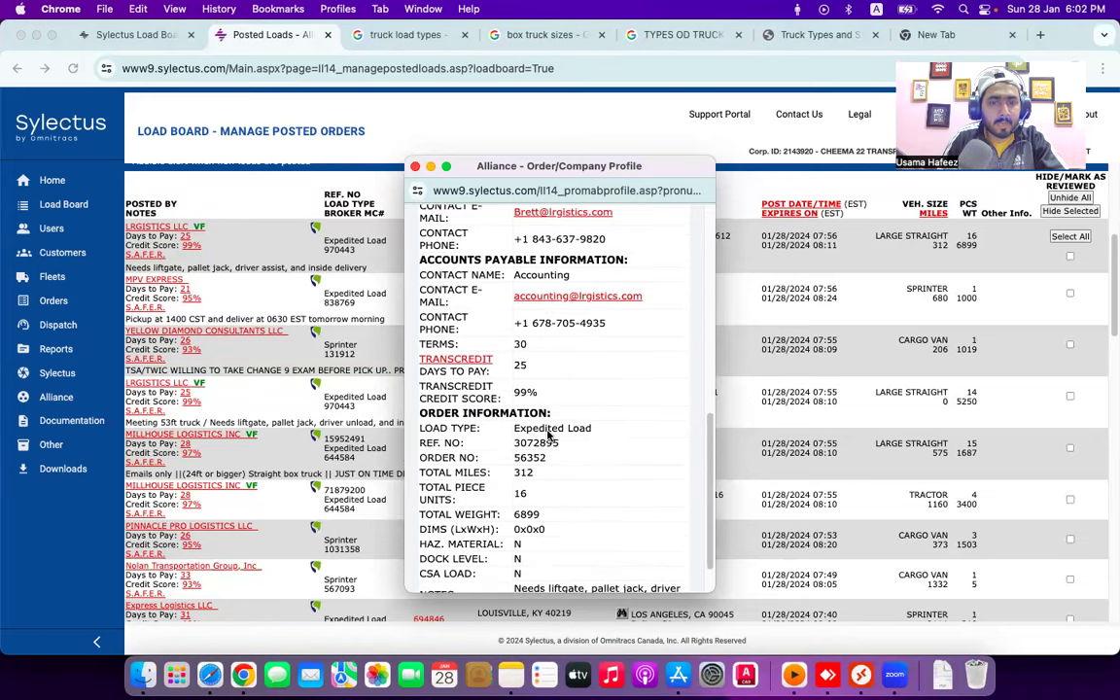
scroll(548, 436, "up", 20)
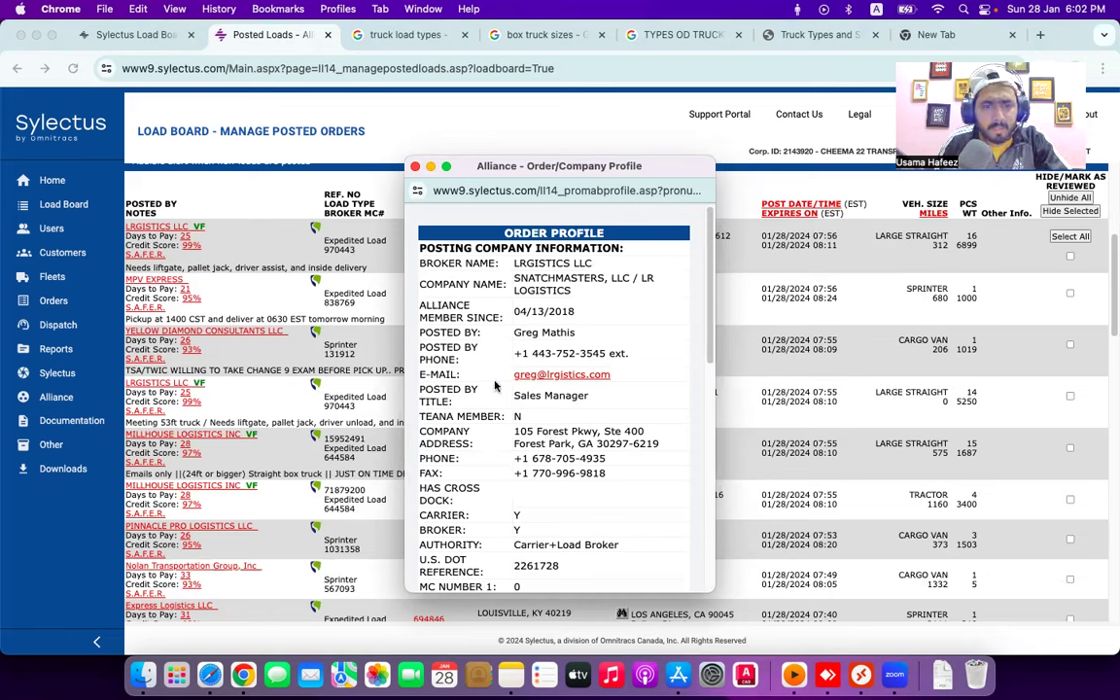
scroll(502, 442, "down", 3)
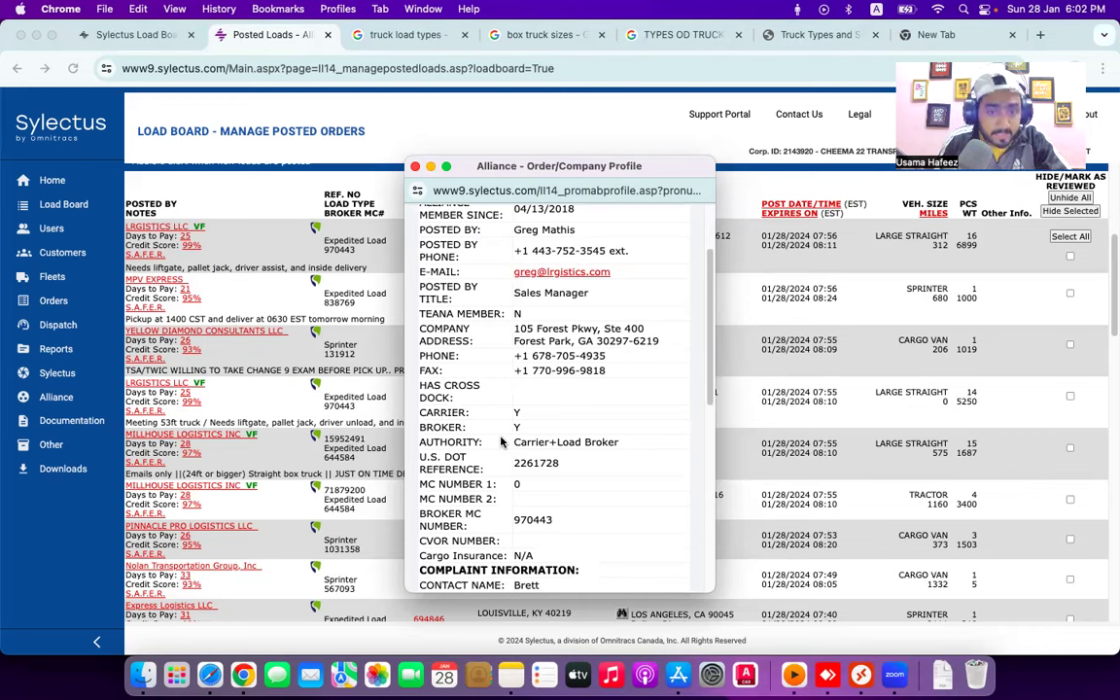
scroll(516, 438, "down", 3)
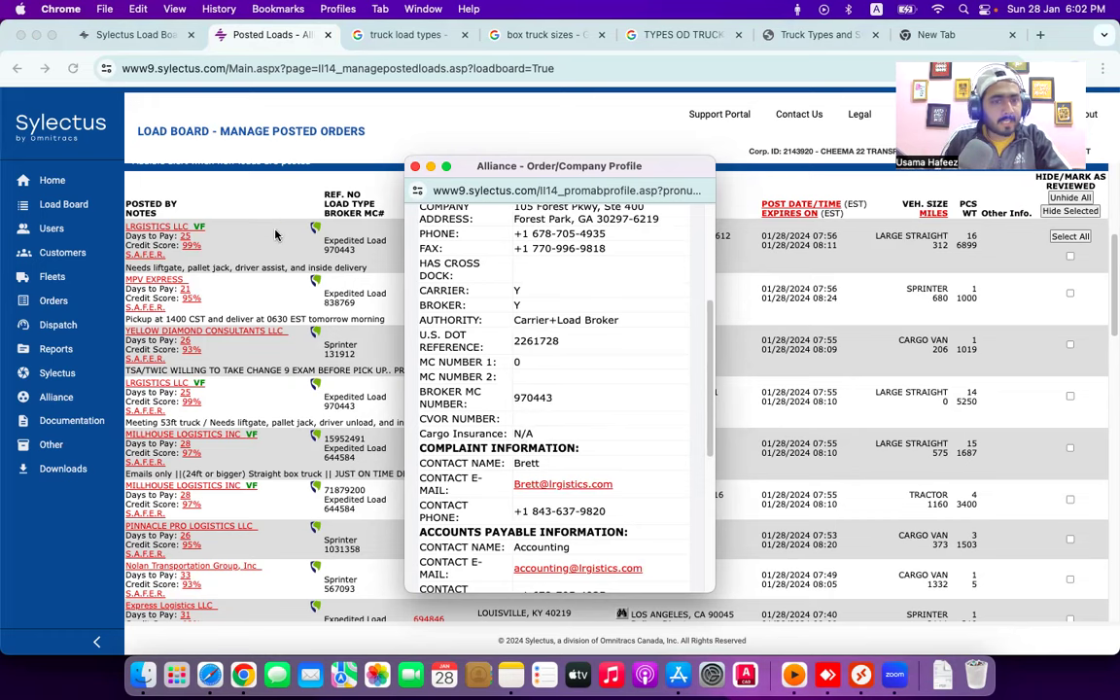
left_click(275, 234)
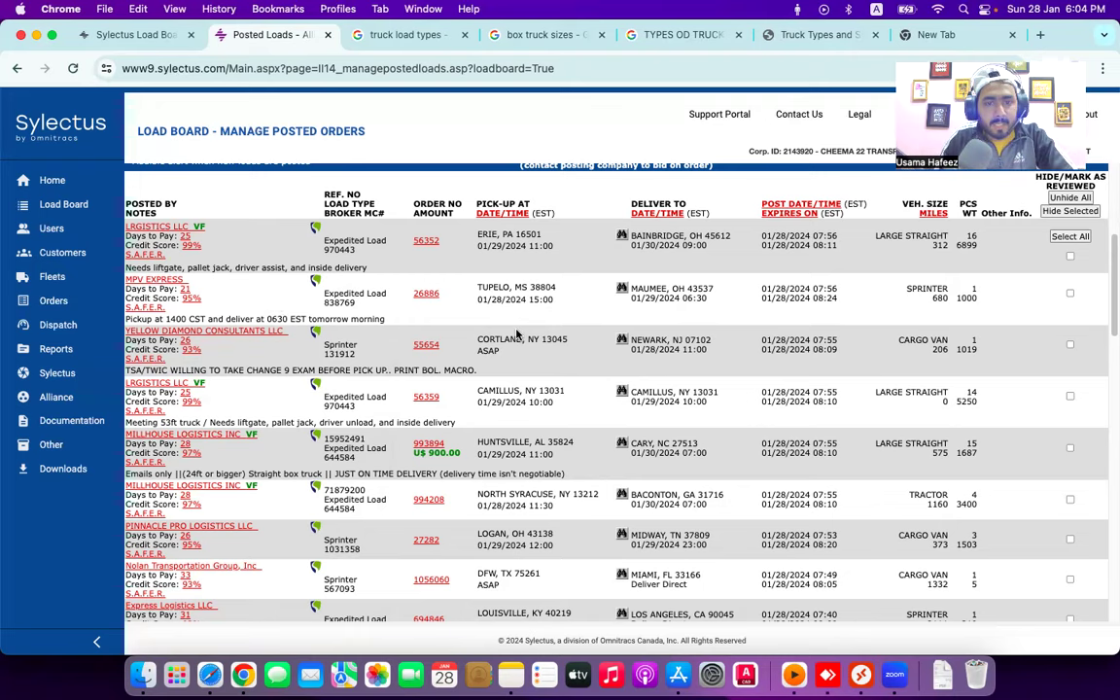
Look through the posted orders again and reopen the order profile of the first LRGISTICS LLC posting.
scroll(517, 334, "down", 3)
scroll(517, 333, "down", 10)
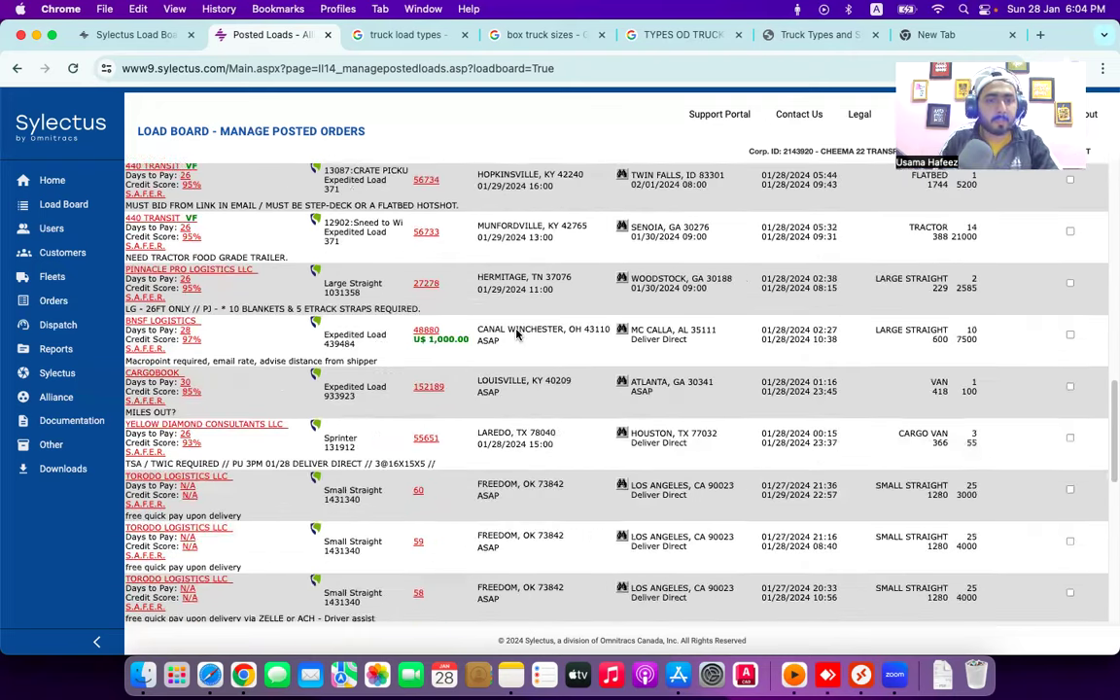
scroll(517, 333, "up", 15)
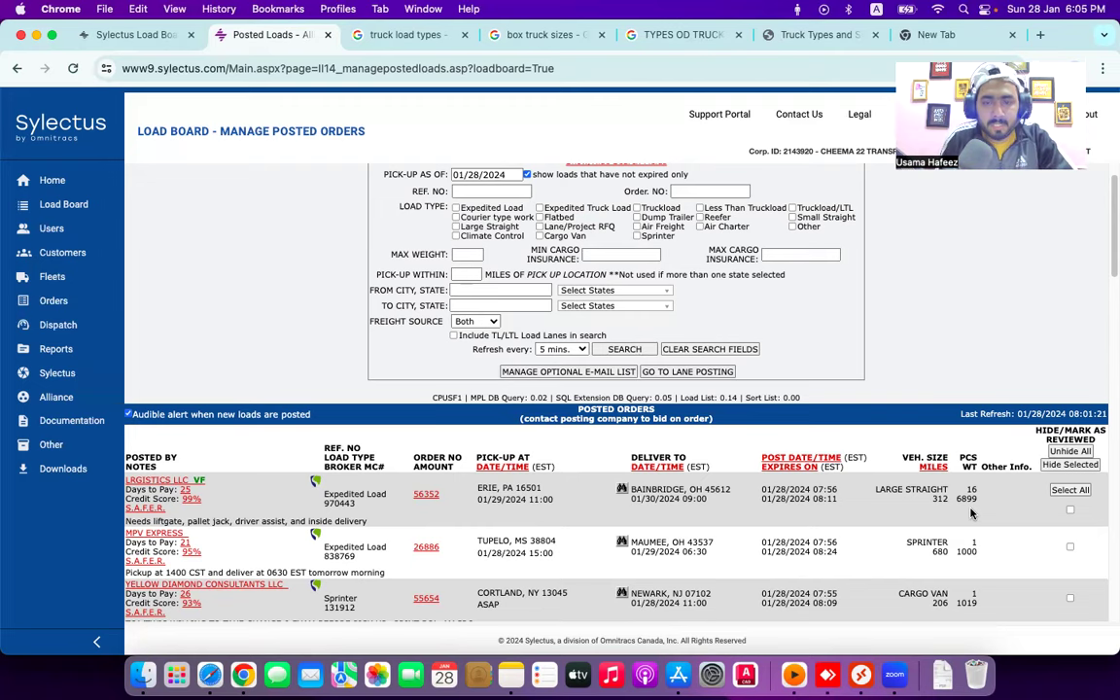
scroll(938, 515, "down", 5)
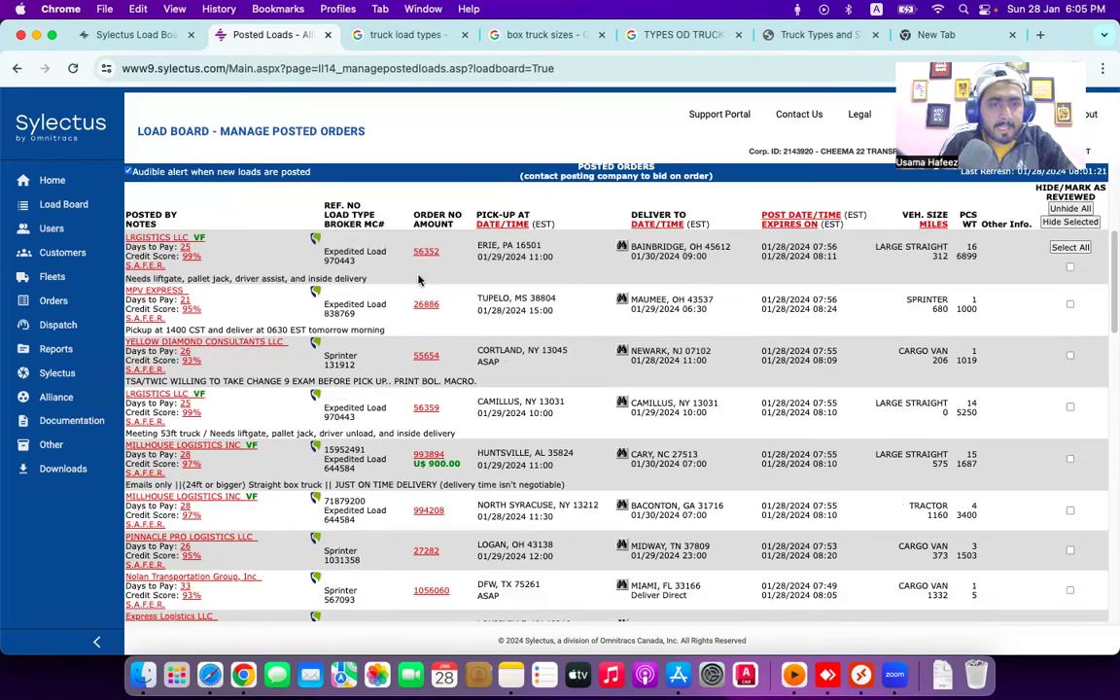
left_click(180, 242)
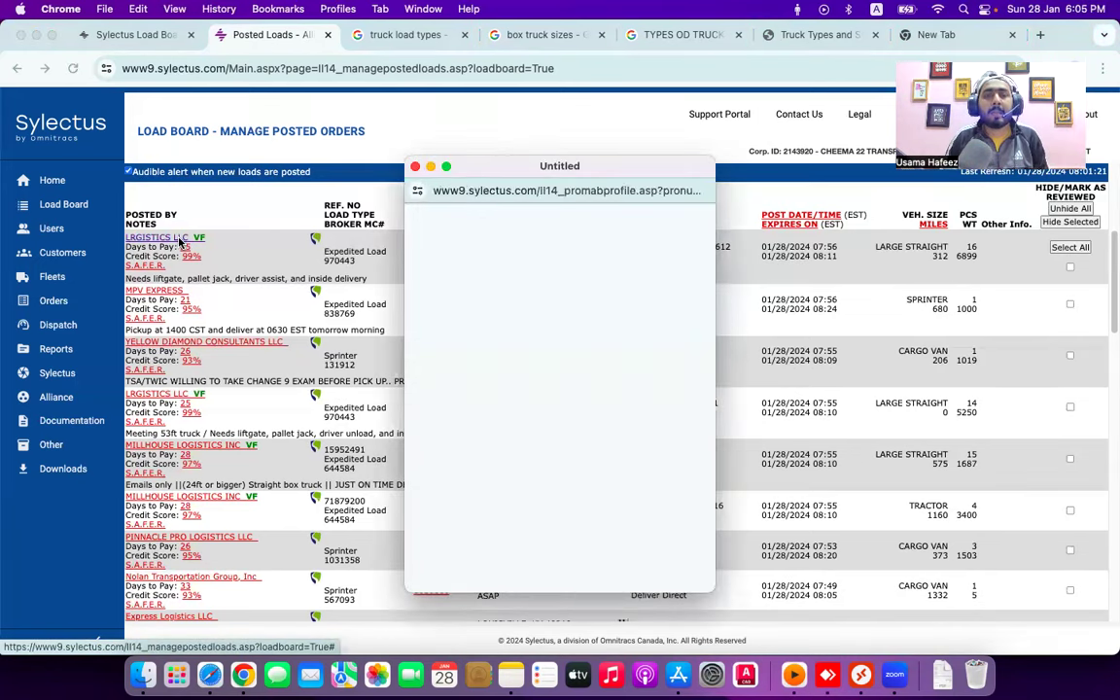